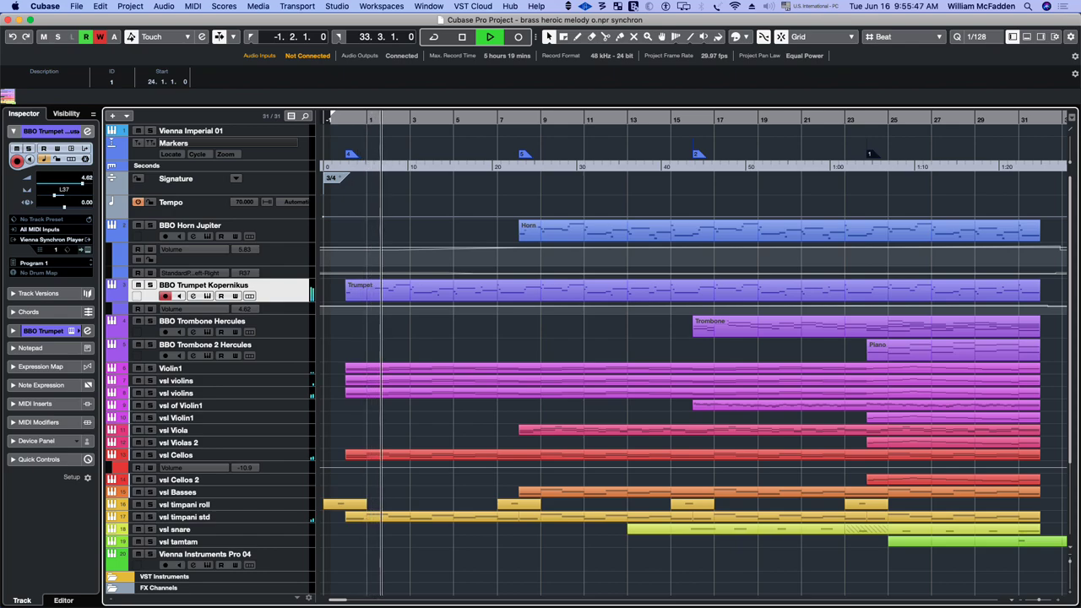
Step: Lower the Stereo Out fader in the mixer to about -2.98 and hide the mixer again
left_click(1029, 37)
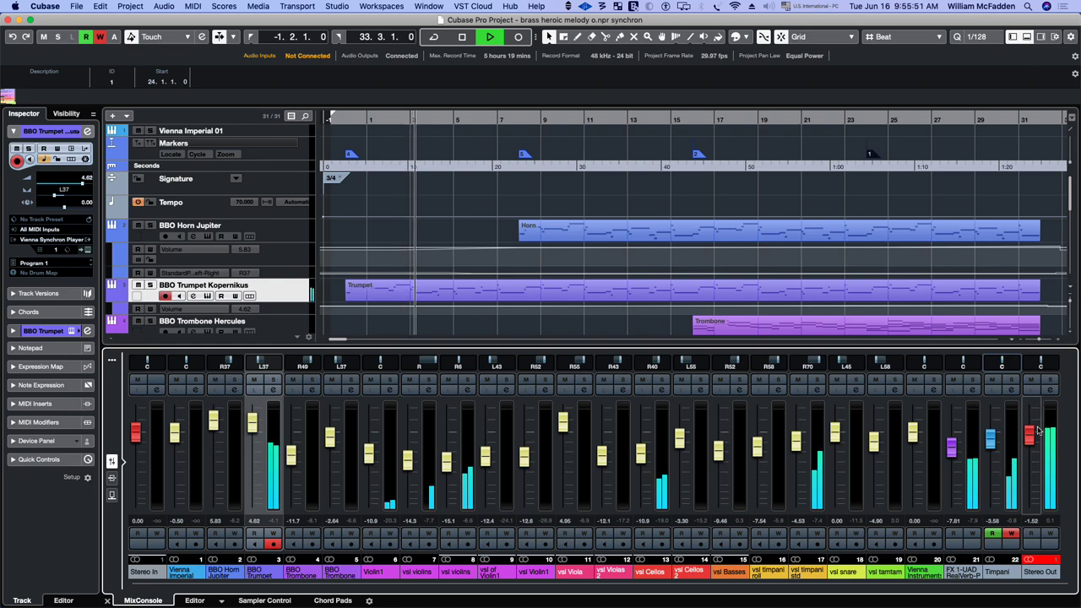
left_click_drag(1033, 434, 1035, 441)
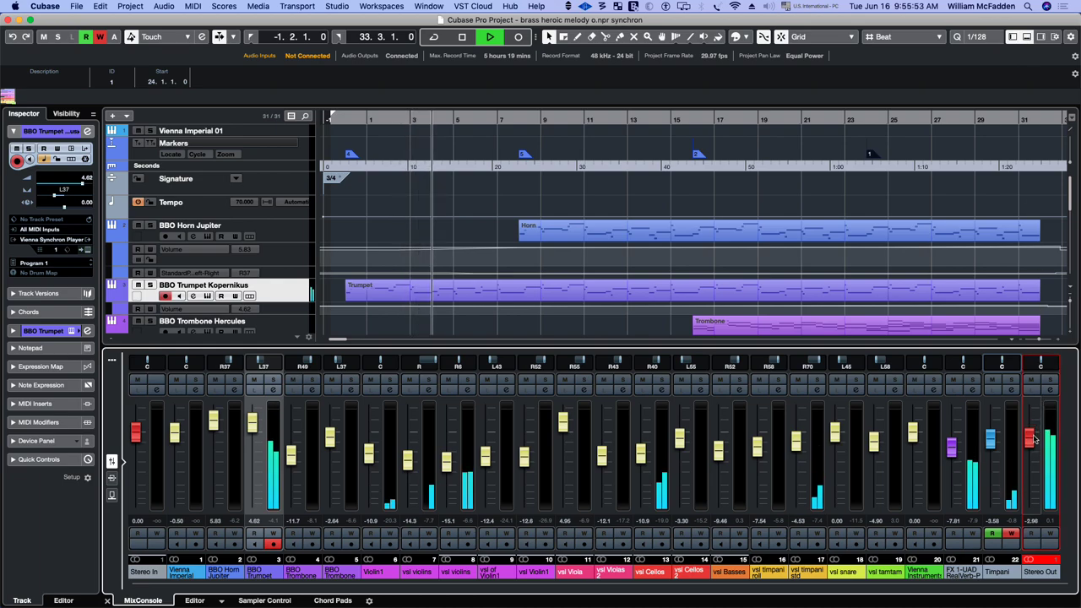
left_click(1026, 37)
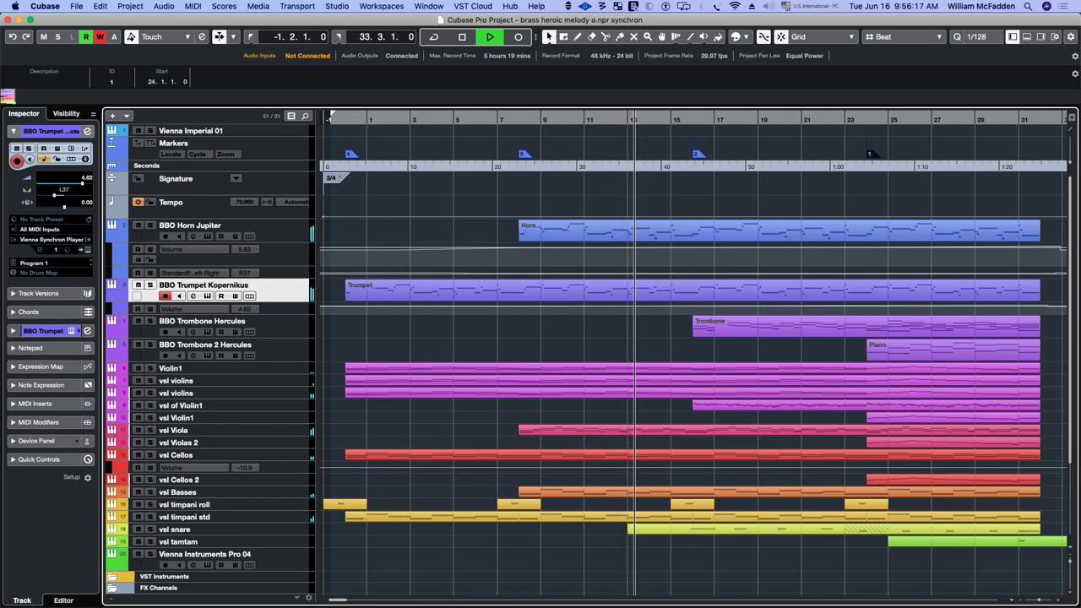
Step: Open the Synchron Player of the BBO Horn Jupiter track and make that track the selected, record-armed one
left_click(208, 237)
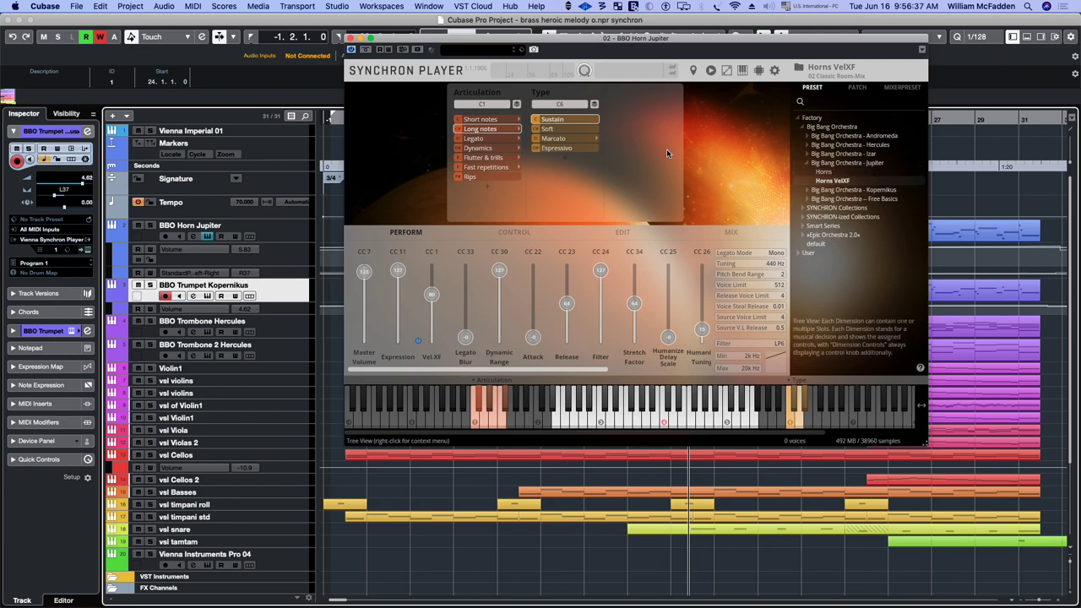
left_click_drag(478, 42, 452, 29)
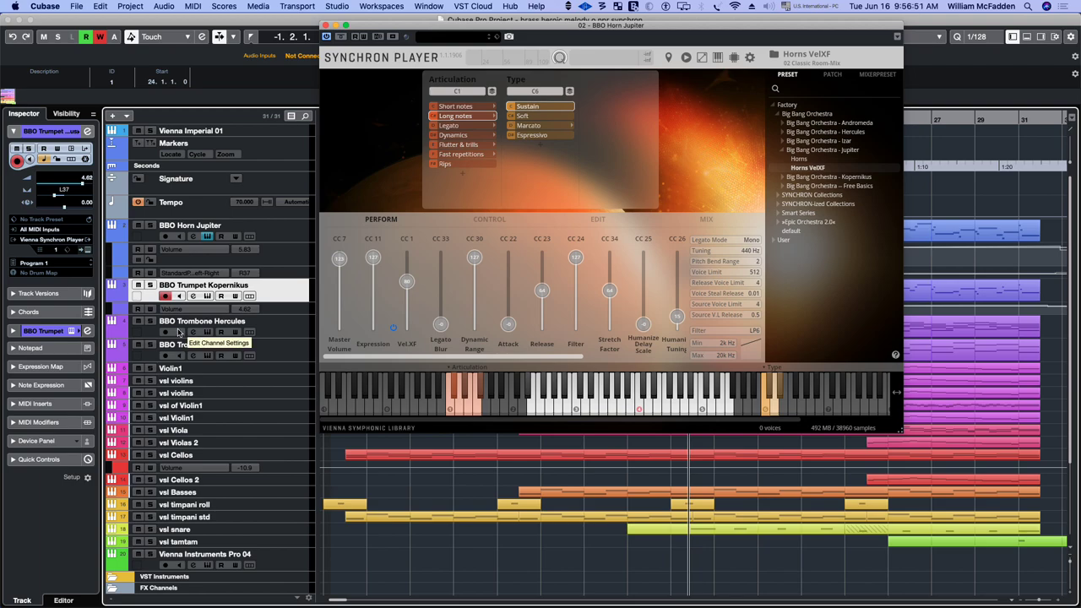
left_click(279, 237)
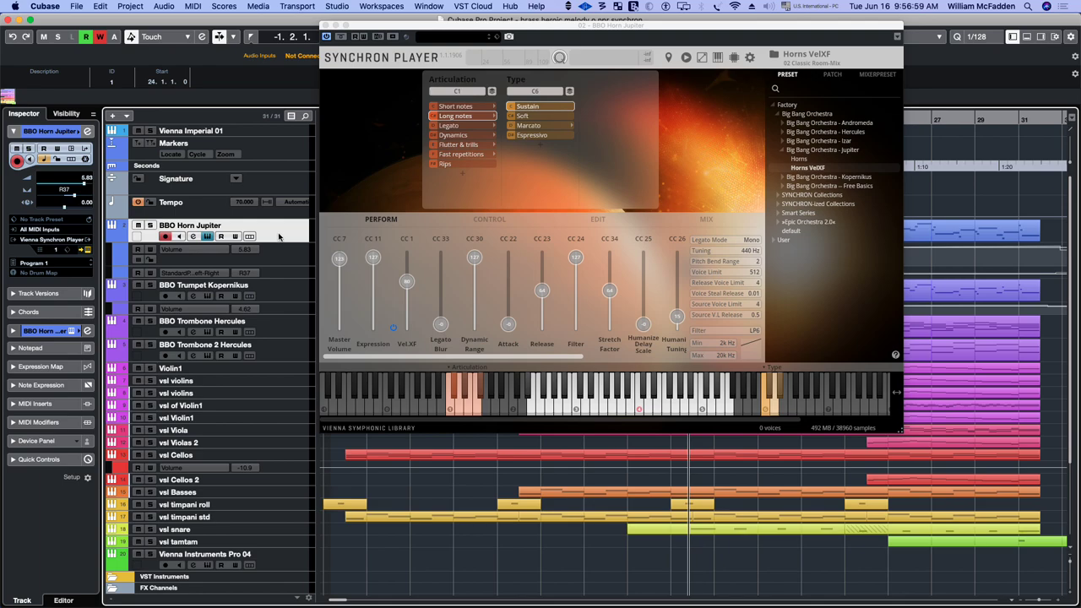
left_click(284, 295)
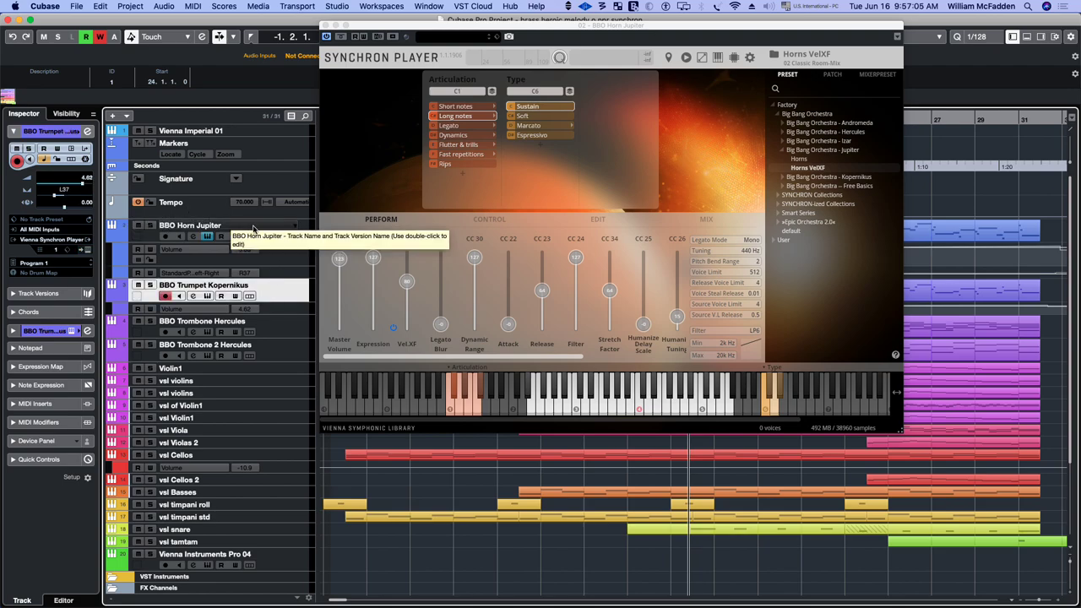
left_click(286, 238)
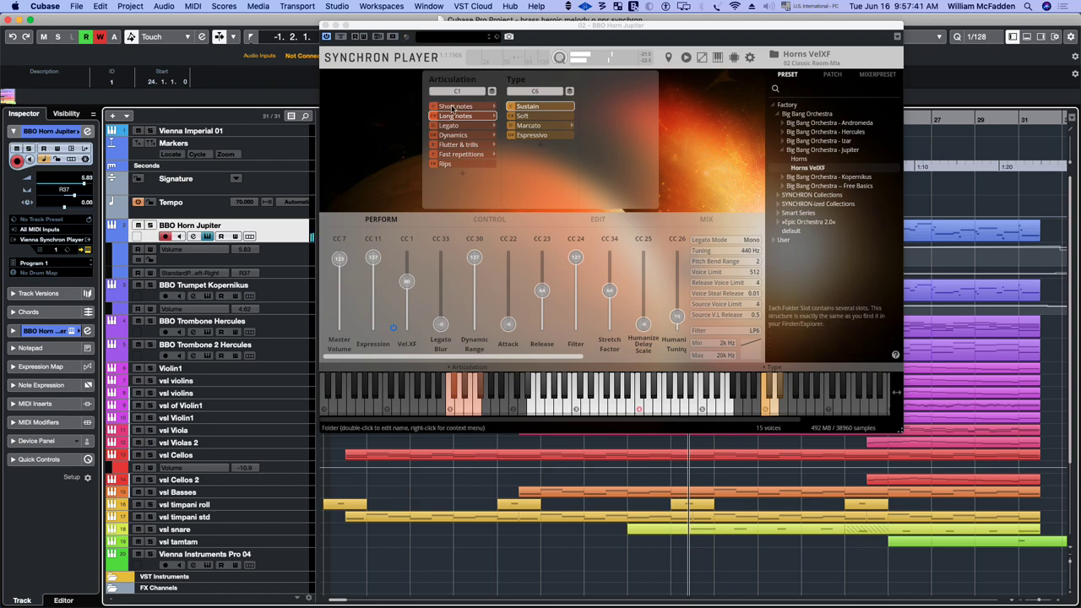
Step: Audition the Soft, Marcato and Espressivo types of the horns' long notes, as well as the Short notes articulation
left_click(538, 117)
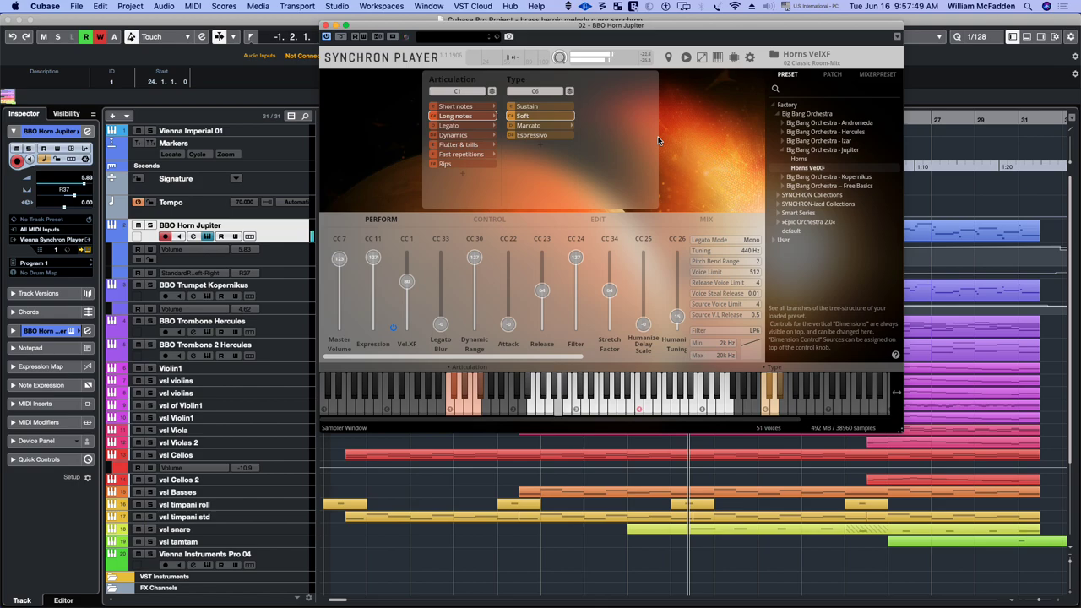
left_click(555, 128)
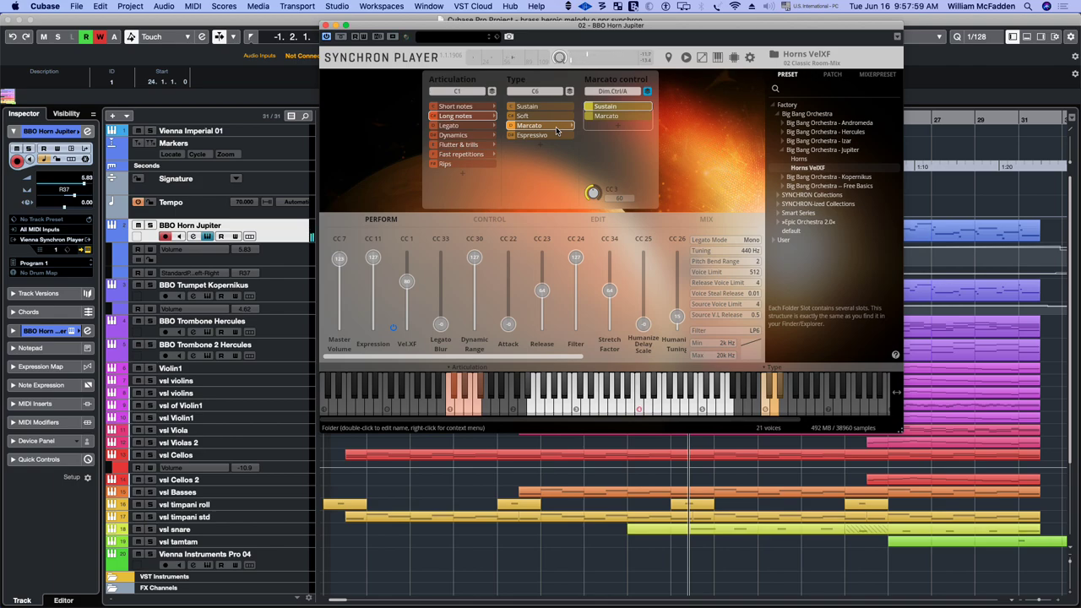
left_click(560, 135)
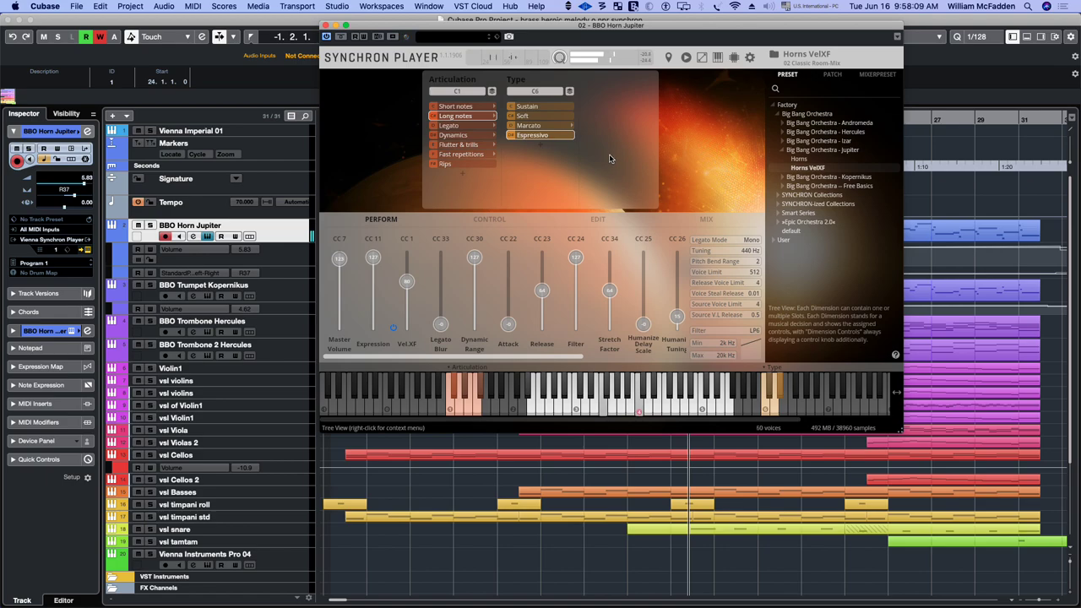
left_click(460, 107)
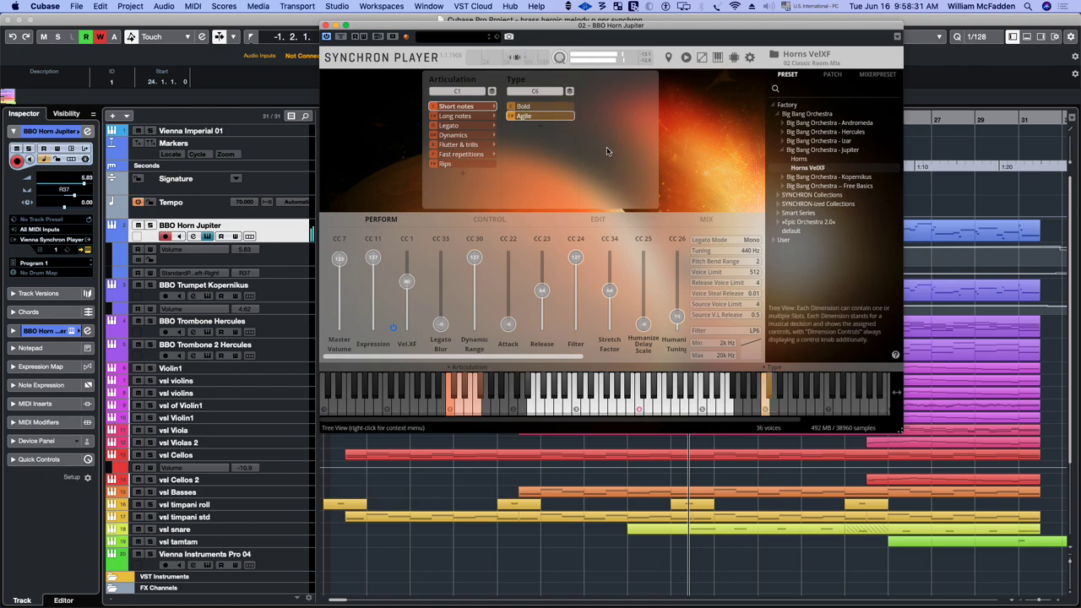
Step: Audition the horns' Legato articulation in its Regular, Soft and Marcato types
left_click(475, 129)
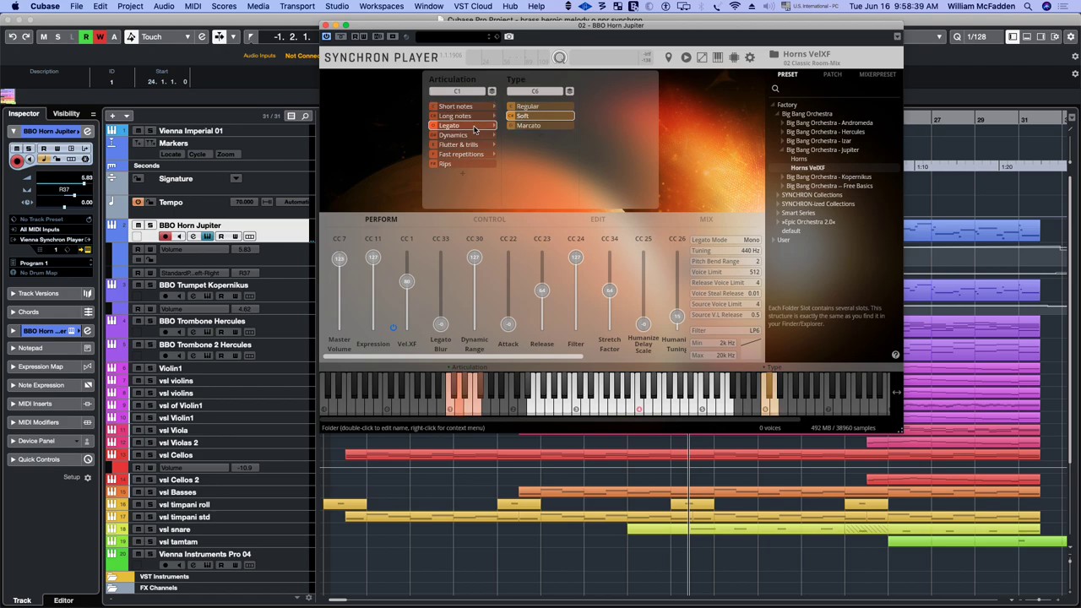
left_click(544, 108)
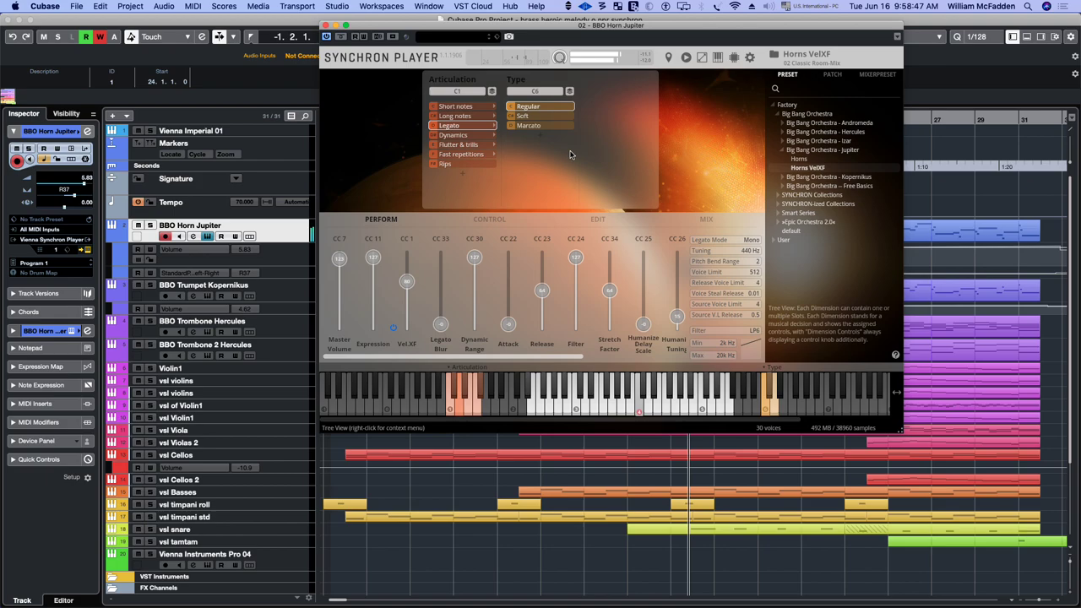
left_click(541, 117)
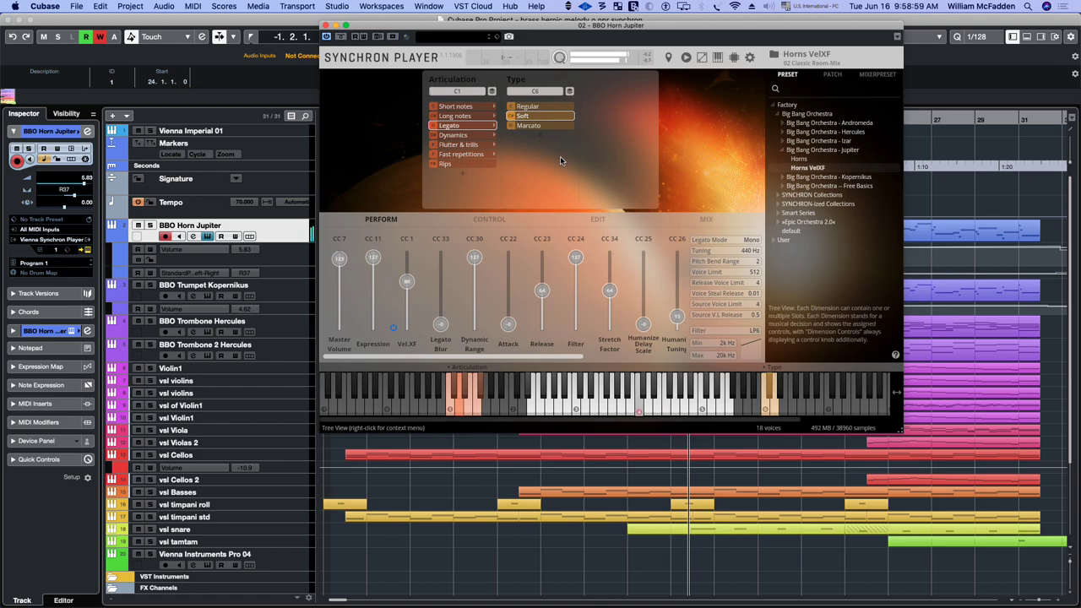
left_click(538, 126)
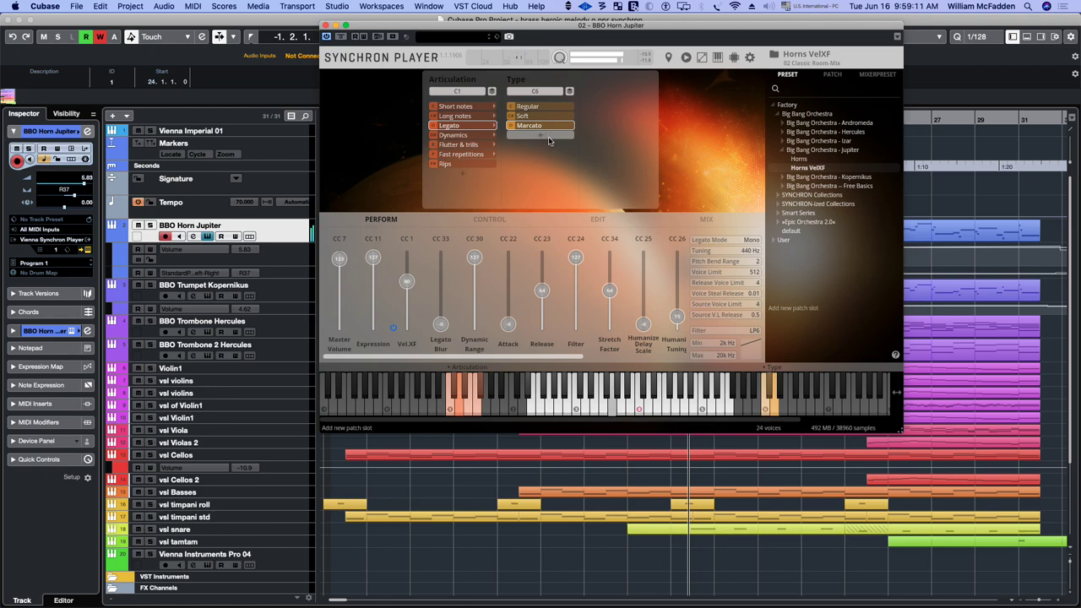
Step: Audition the horns' Dynamics types: Sforzato, Sforzatissimo, Swell short, Soft swell, Very soft swell and Soft diminuendo
left_click(470, 137)
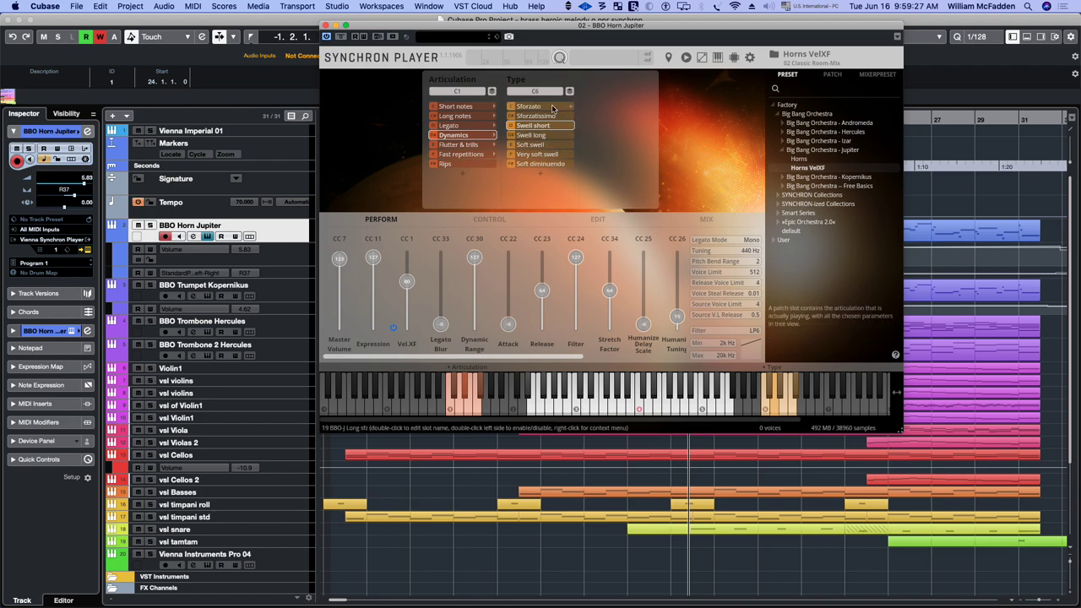
left_click(553, 110)
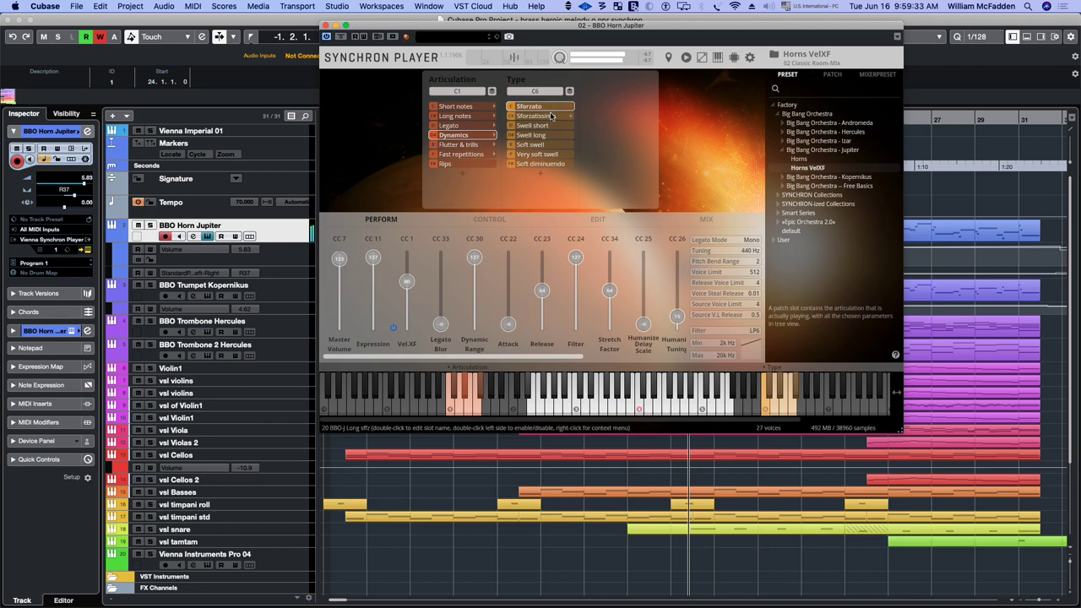
left_click(549, 117)
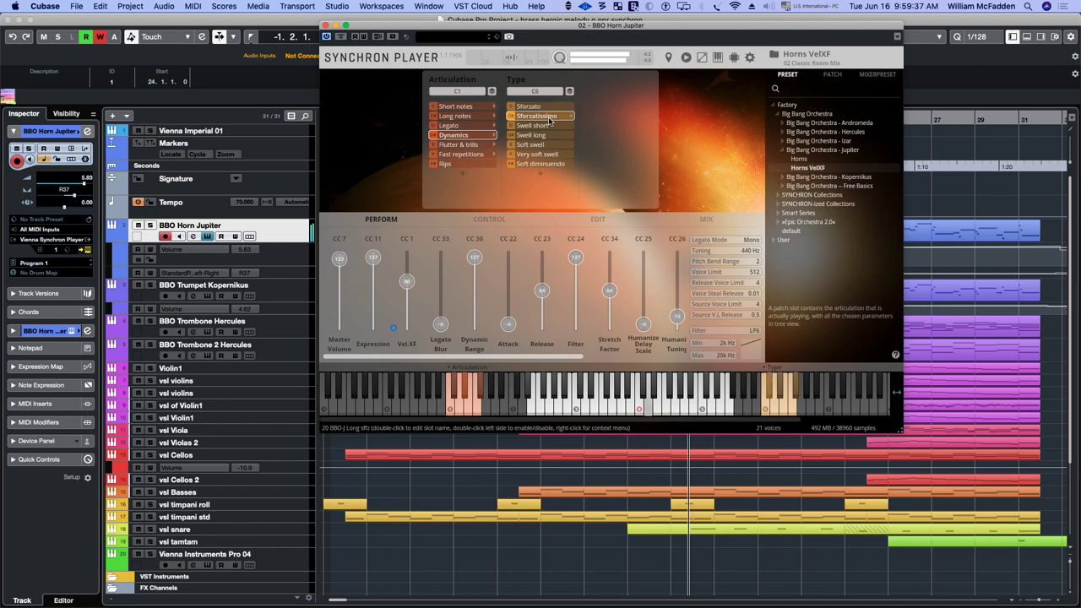
left_click(551, 126)
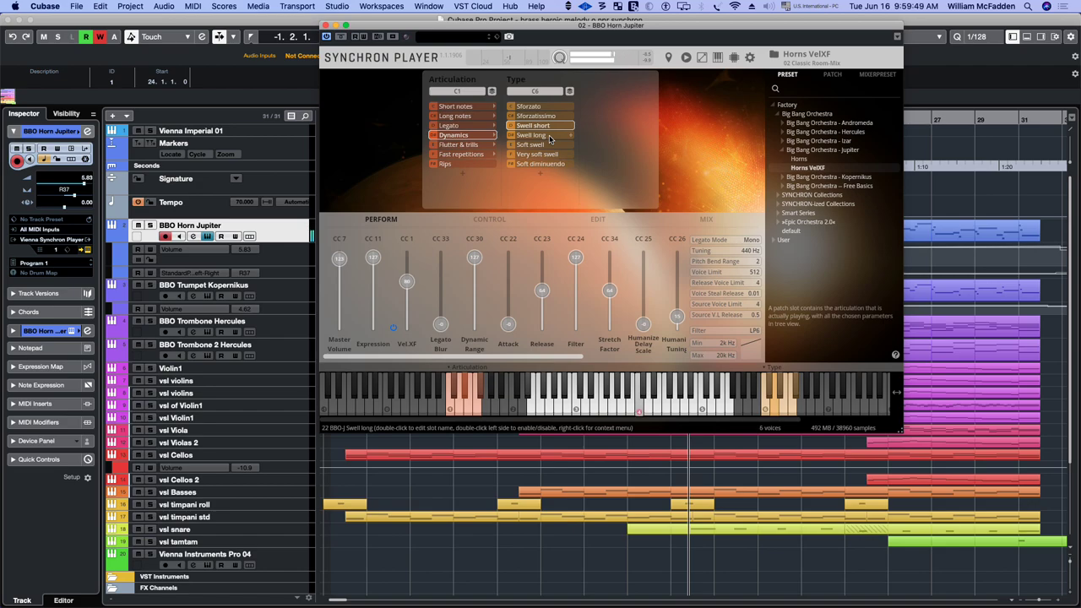
left_click(547, 145)
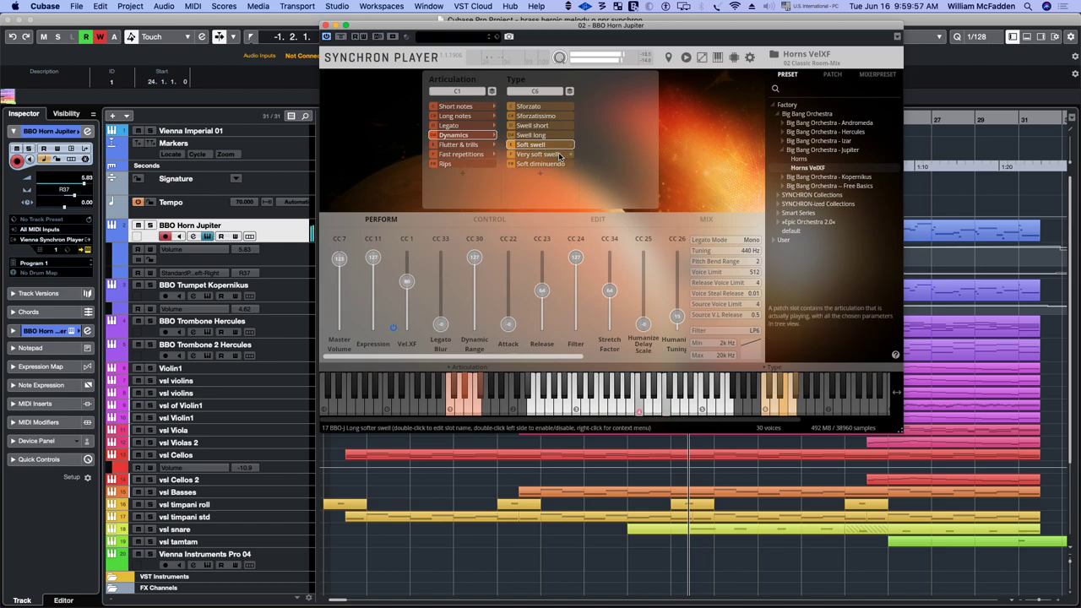
left_click(555, 154)
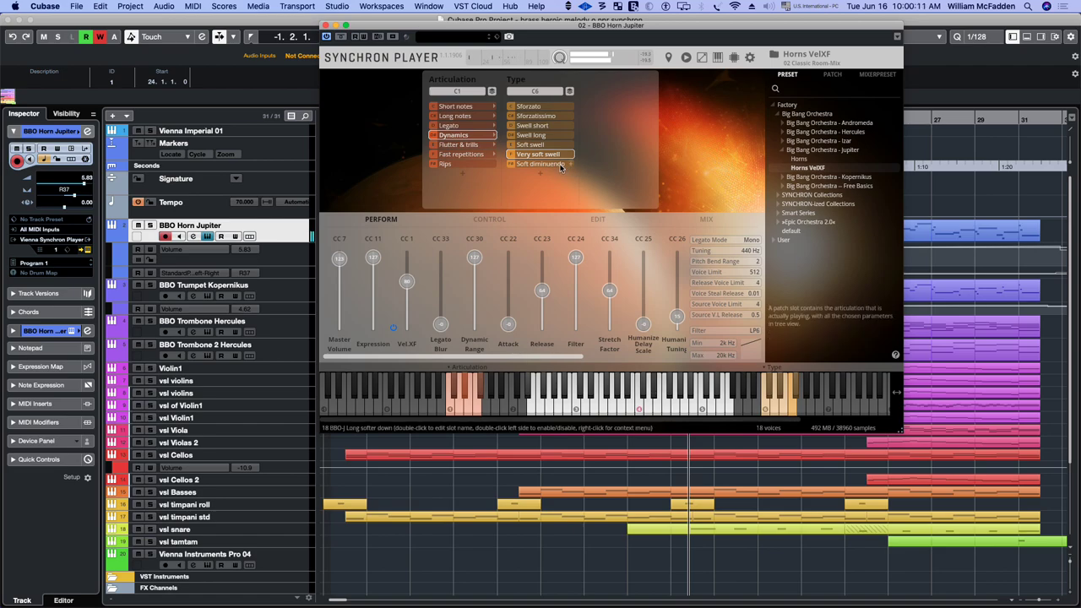
left_click(554, 165)
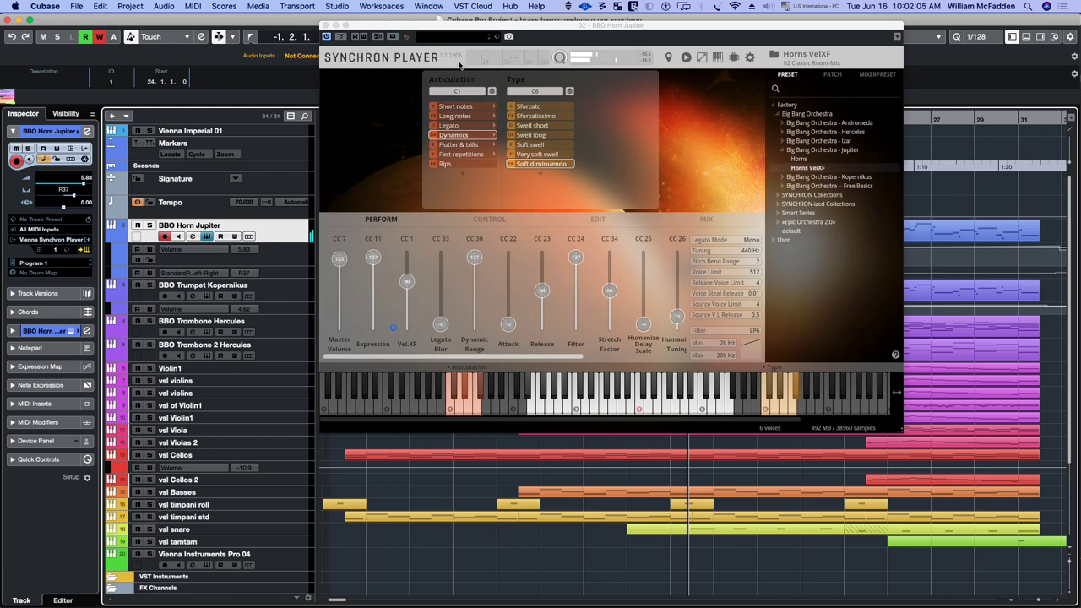
Step: Audition the Flutter & trills articulation with Fluttertongue, Halftone trills and Wholetone trills
left_click(458, 146)
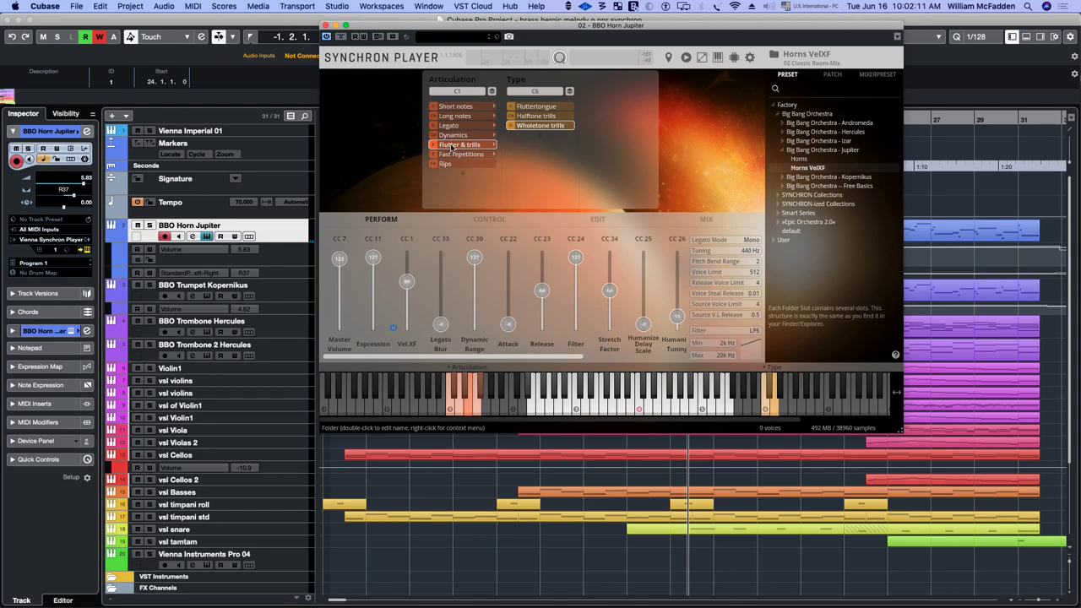
left_click(534, 108)
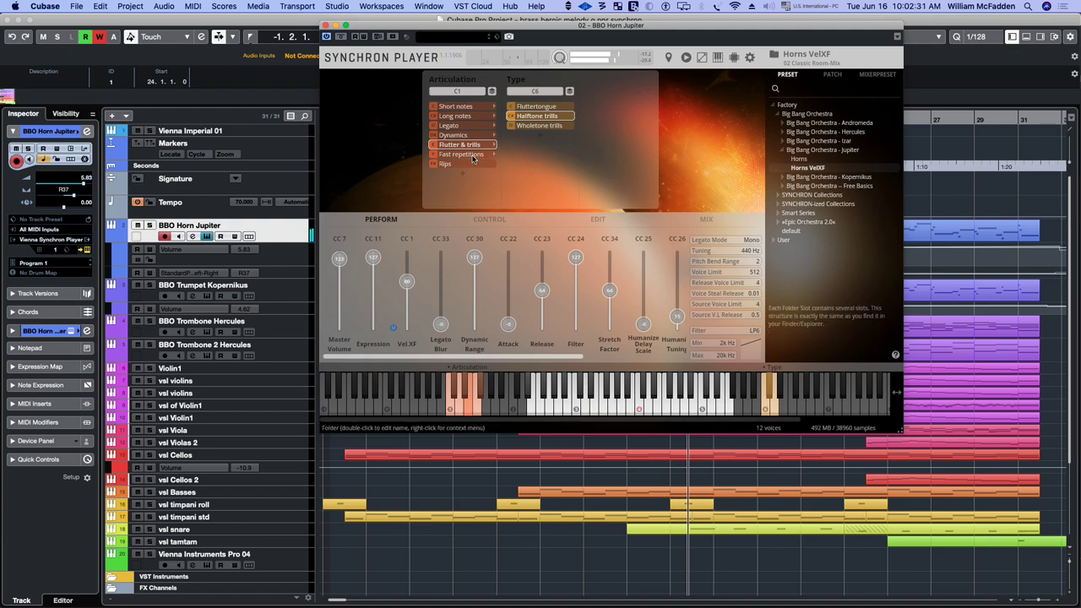
left_click(541, 127)
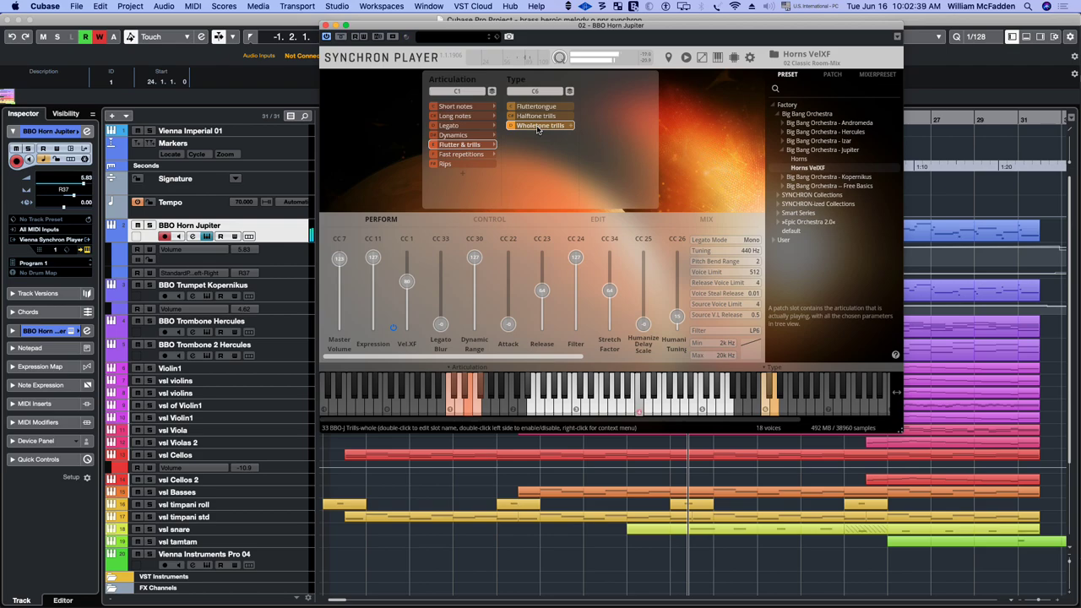
Step: Audition the Fast repetitions at 120, 140 and 160 bpm, and the Rips articulation
left_click(459, 157)
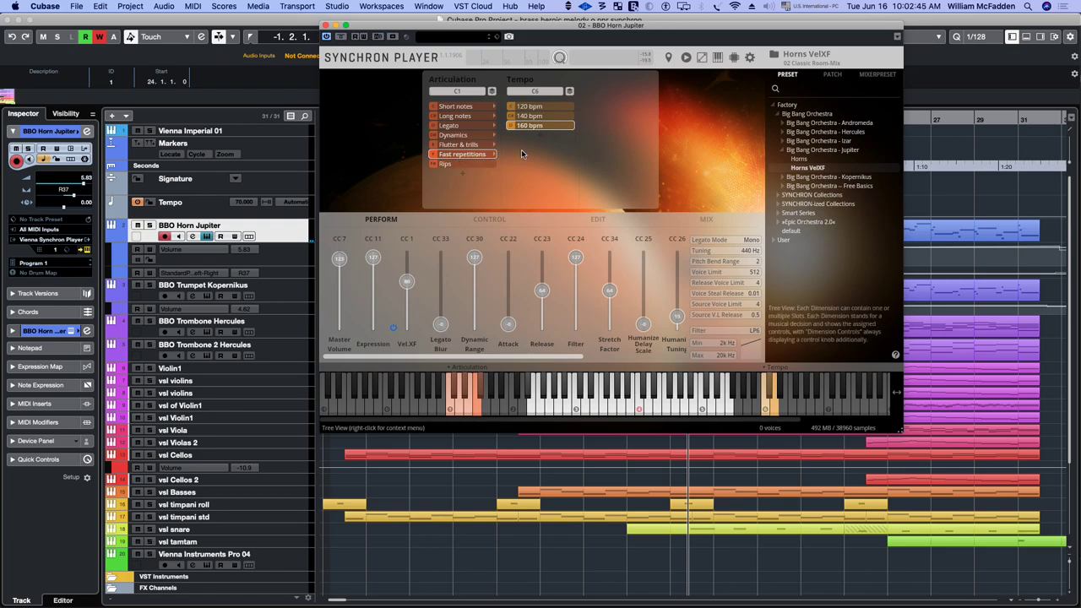
left_click(535, 107)
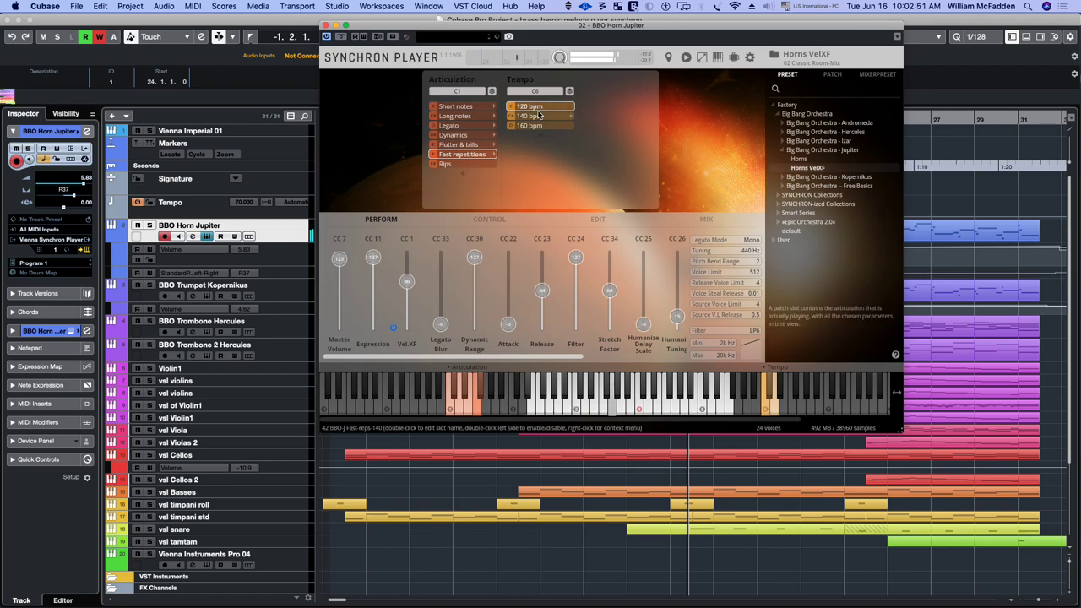
left_click(552, 116)
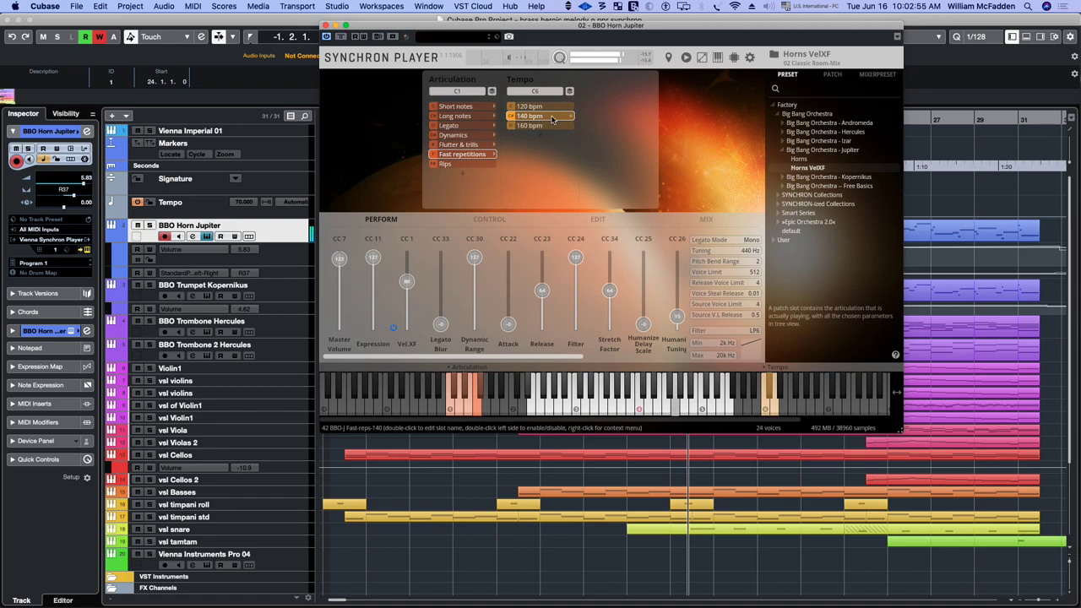
left_click(538, 126)
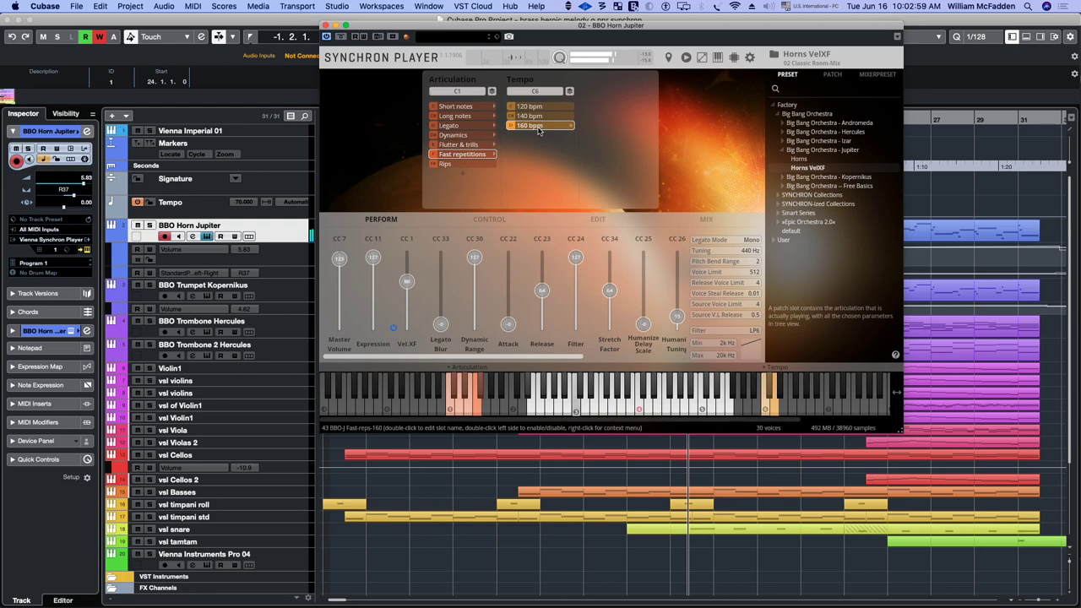
left_click(446, 165)
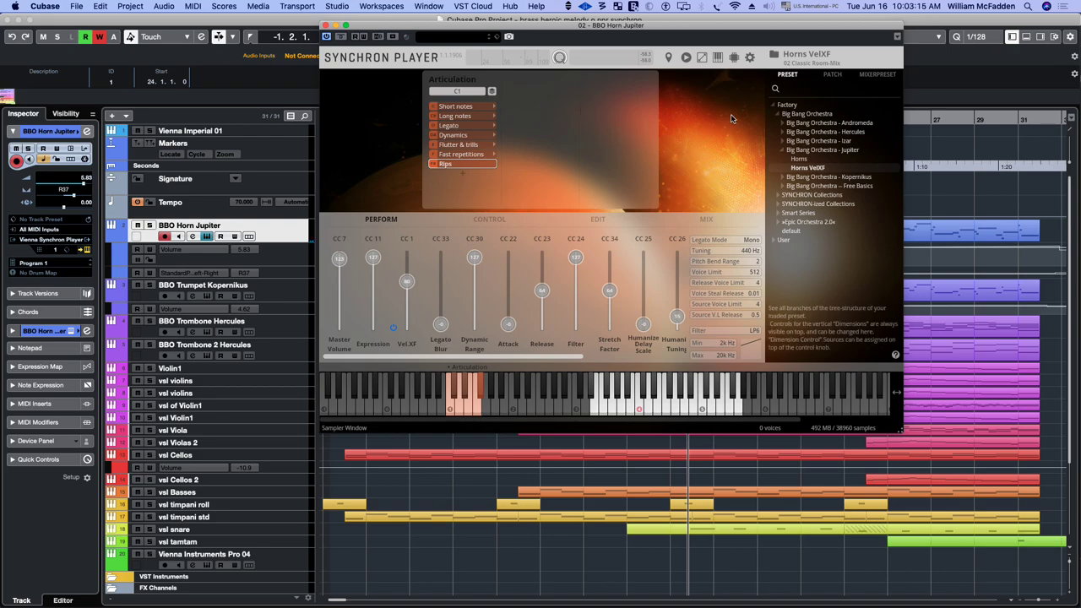
Step: Show the horn player's Mix page and display the available mixer presets in the browser
left_click(818, 55)
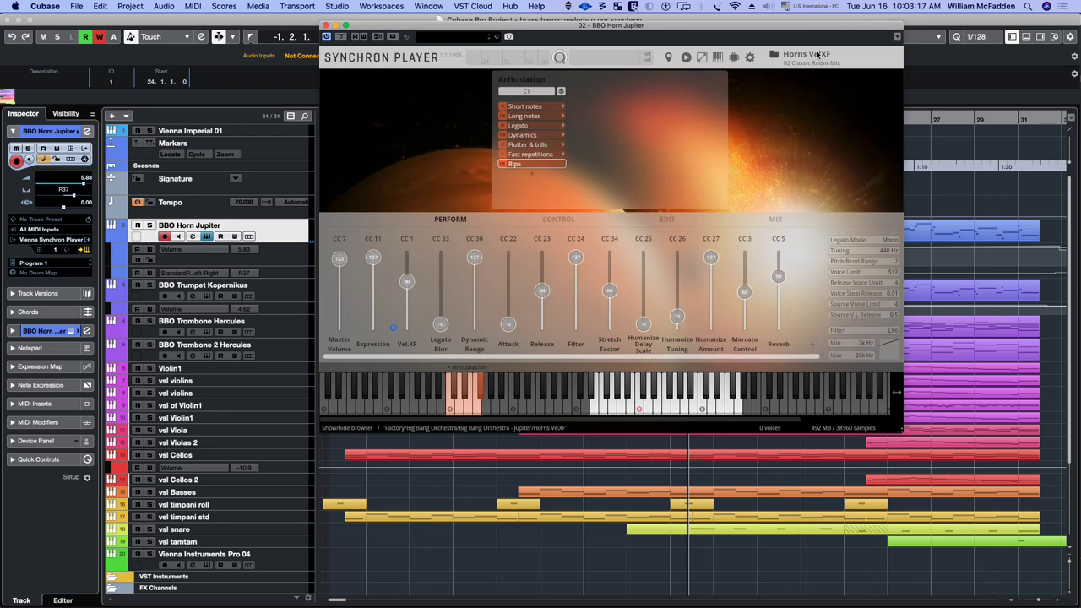
left_click(776, 220)
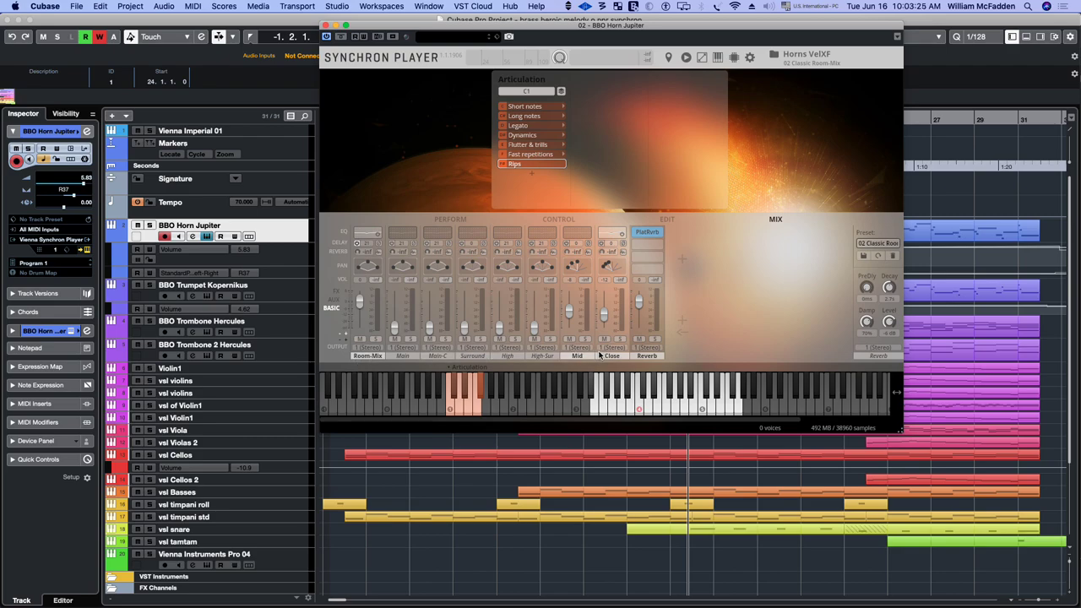
left_click(806, 55)
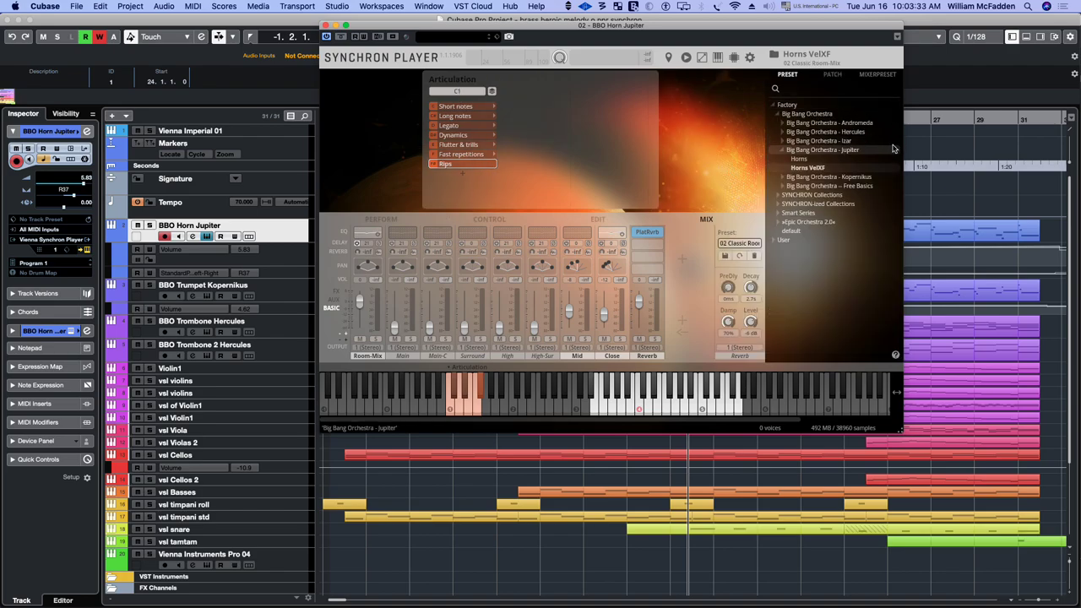
left_click(878, 74)
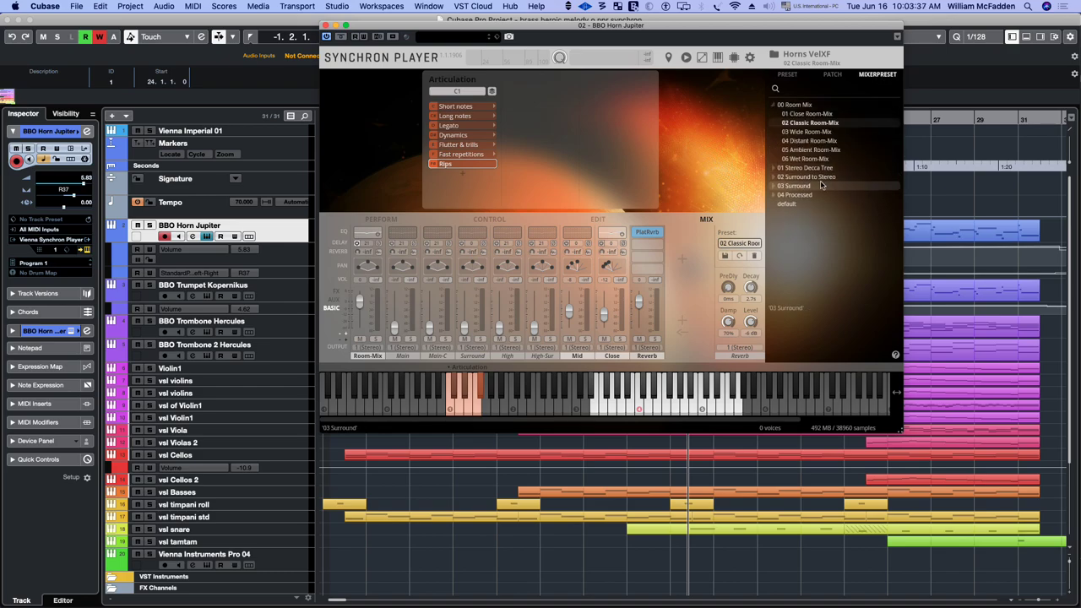
Step: Load the "03 Wide Sur to Stereo" mixer preset from 02 Surround to Stereo and audition the horns' Long notes with the Sustain type
left_click(773, 176)
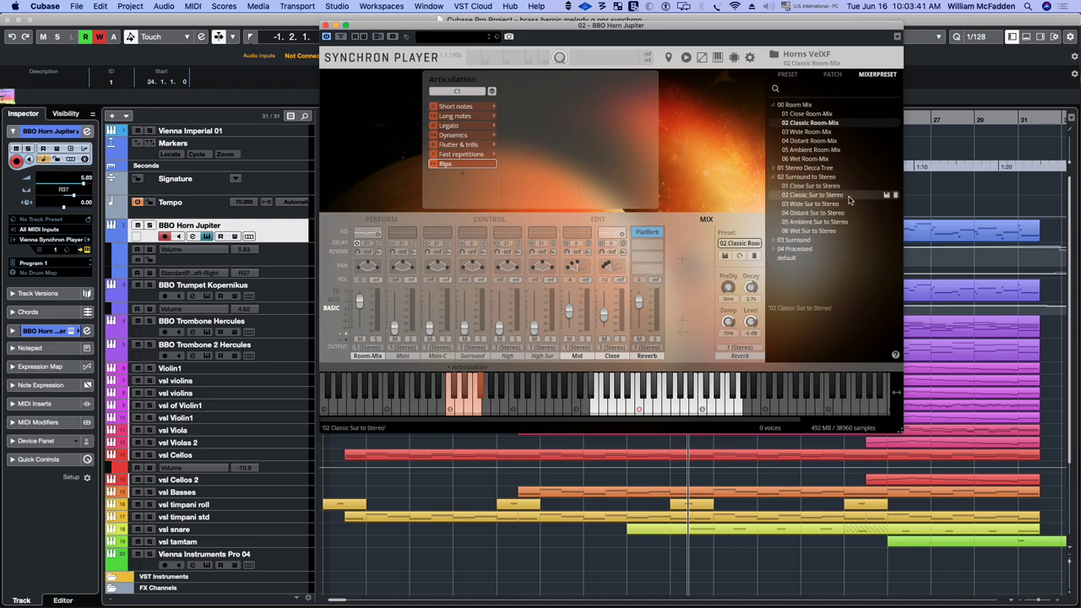
double_click(799, 204)
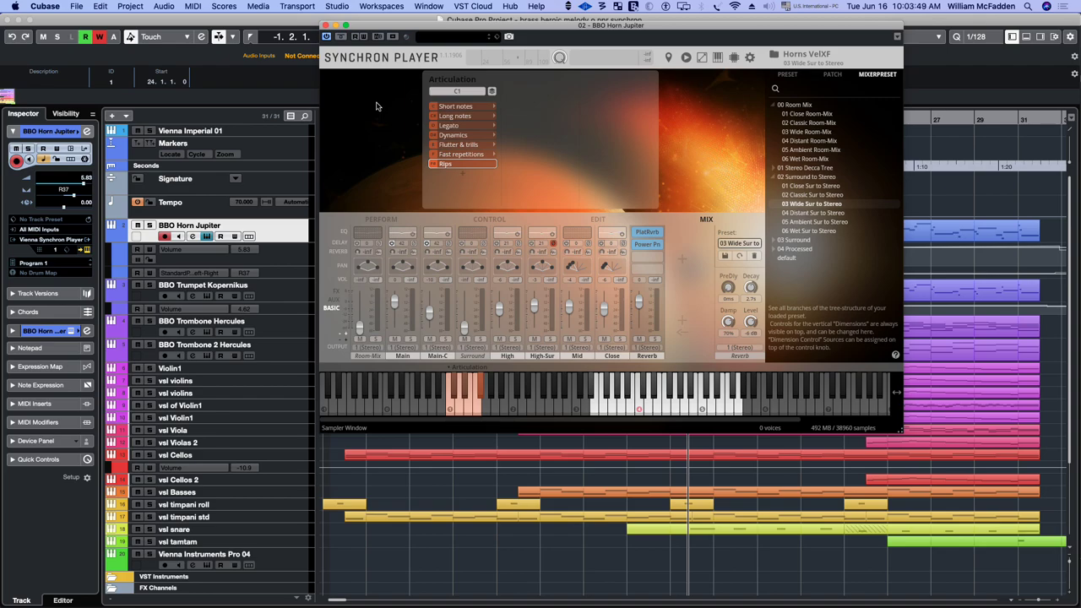
left_click(457, 116)
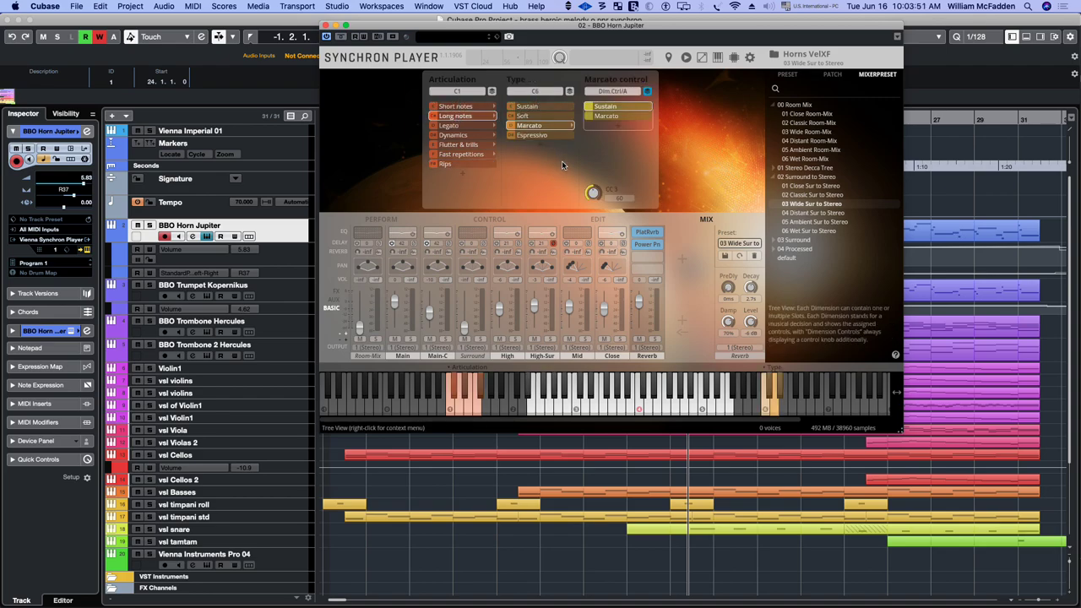
left_click(528, 107)
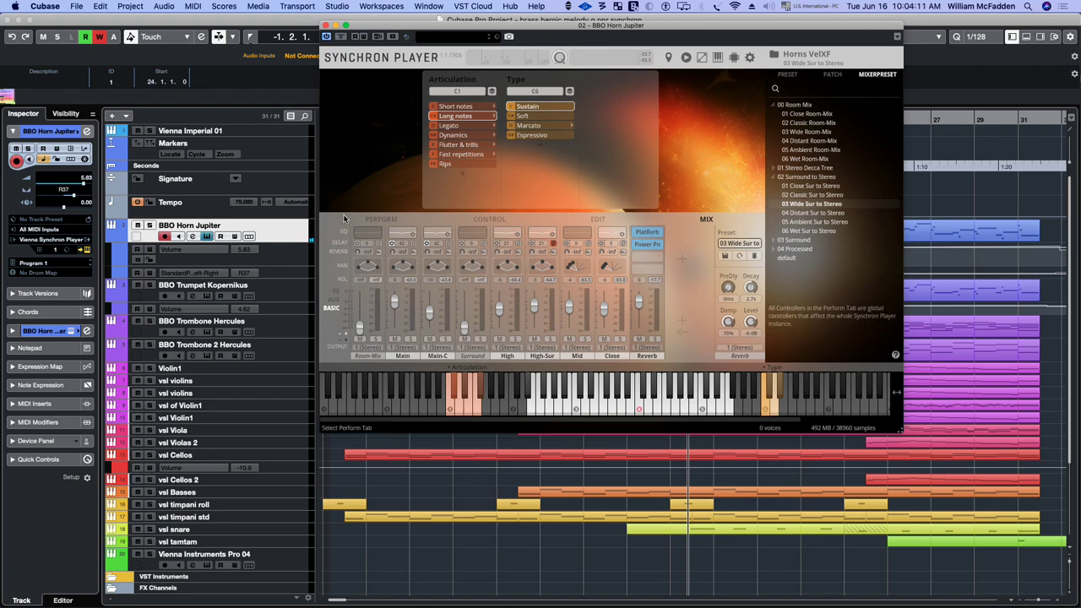
Step: On the Perform page, set Vel.XF to about 90 and the filter's maximum frequency to 13.8 kHz
left_click(373, 222)
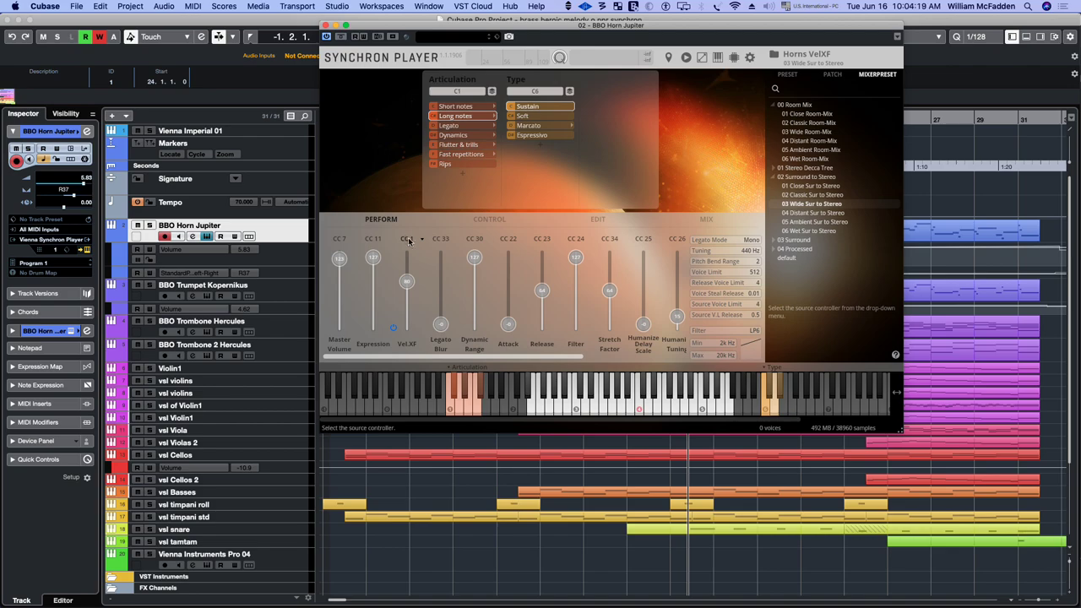
mouse_move(403, 283)
left_mouse_down()
mouse_move(407, 258)
mouse_move(406, 276)
left_mouse_up()
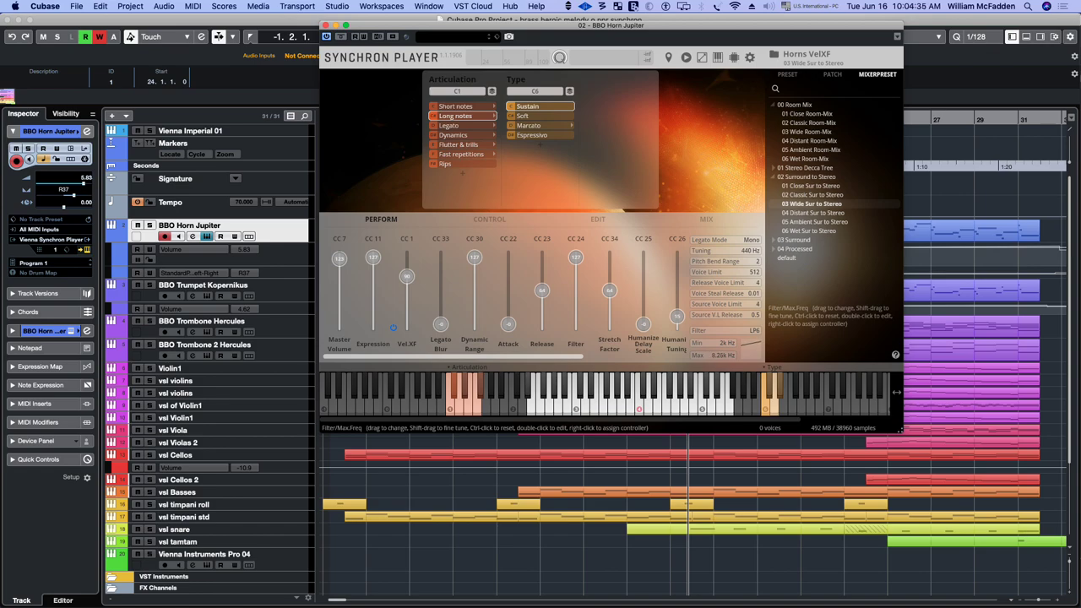
left_click_drag(724, 356, 725, 353)
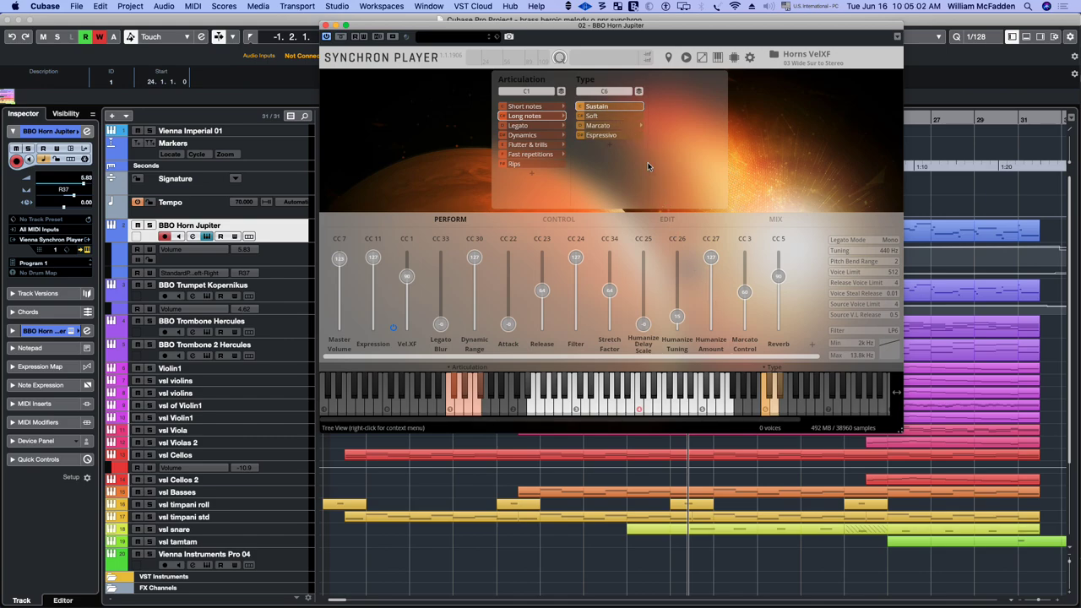
Step: Show the Edit page, switch the Long notes to the Soft type, and browse the "01 Finding tune" Humanize presets
left_click(667, 219)
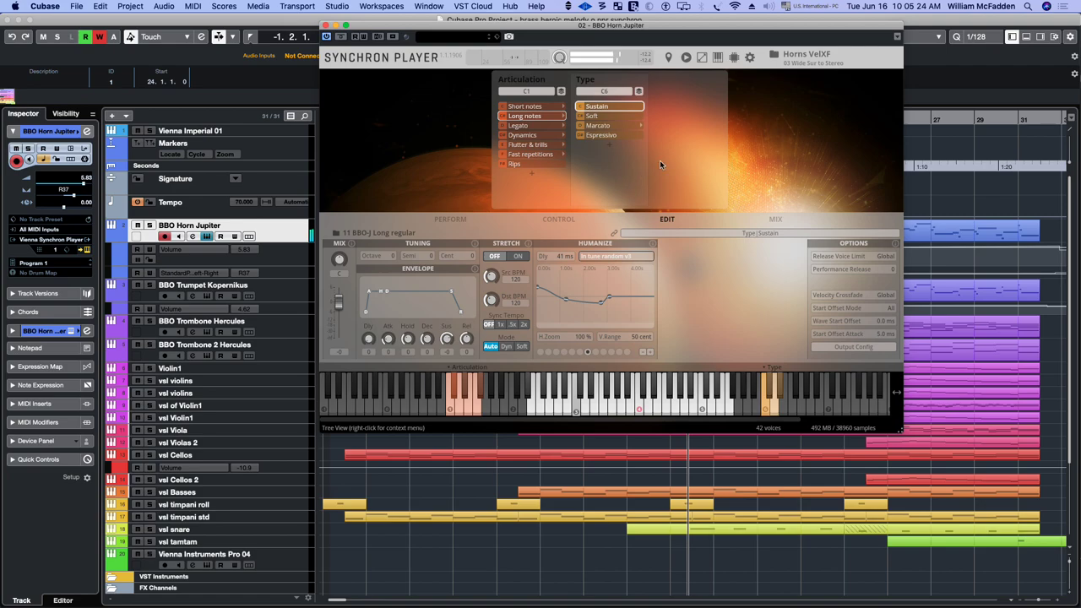
left_click(599, 117)
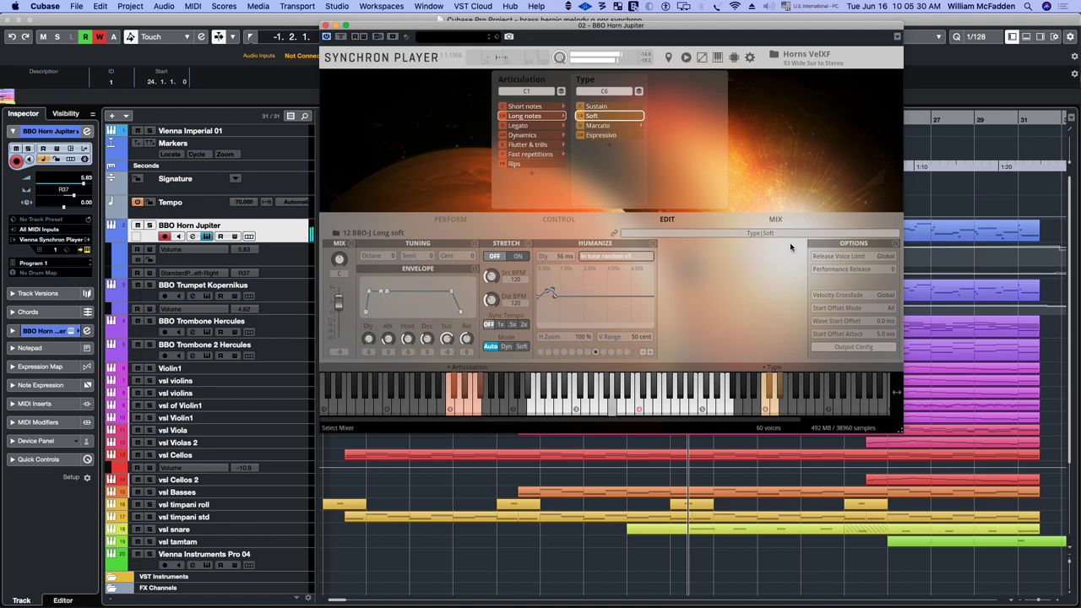
left_click(627, 258)
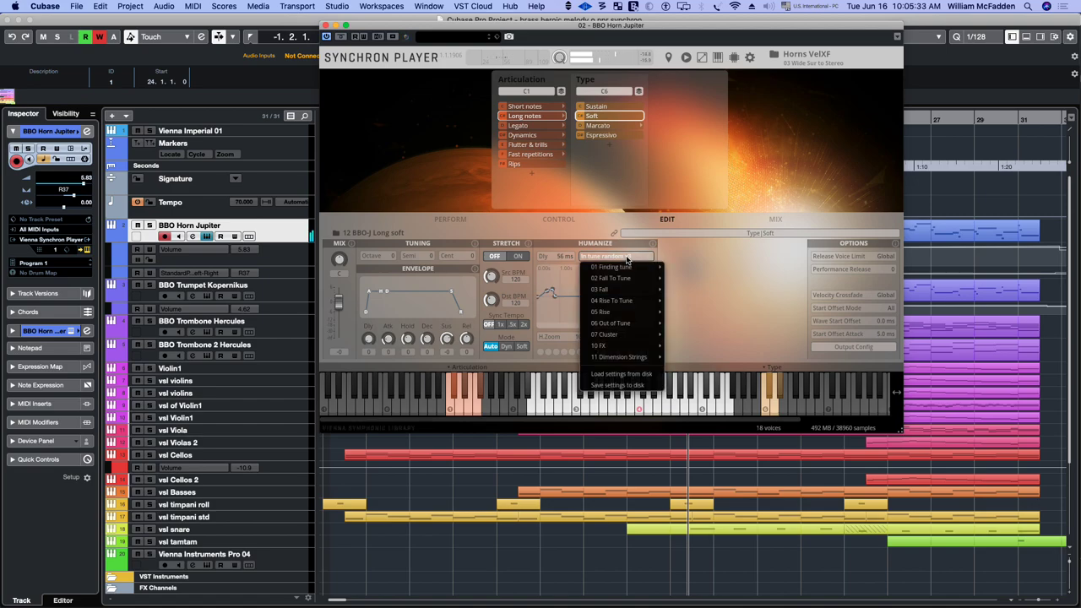
mouse_move(634, 270)
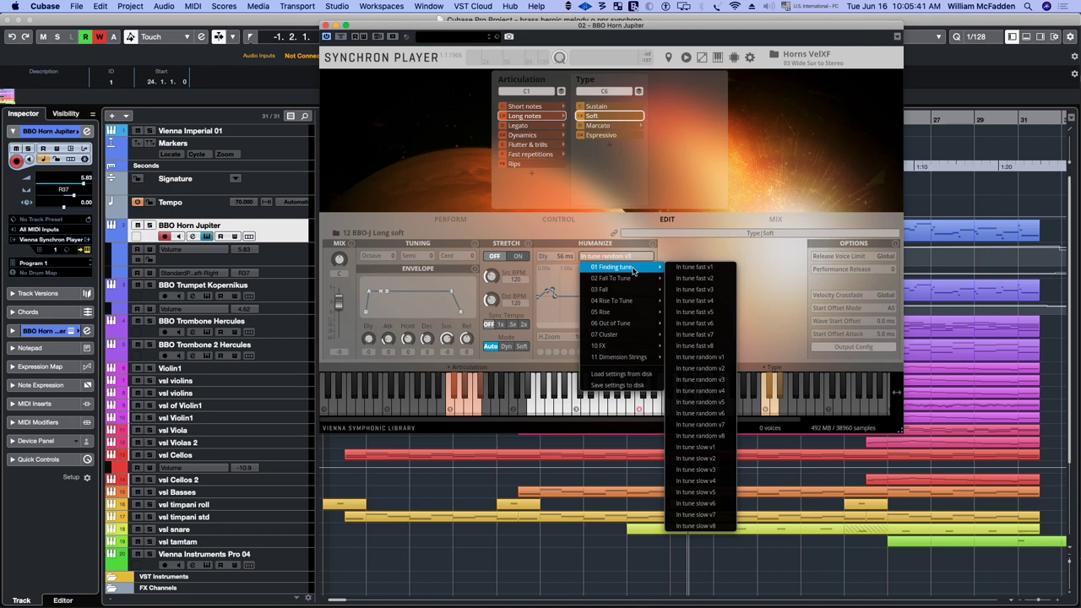
left_click(684, 218)
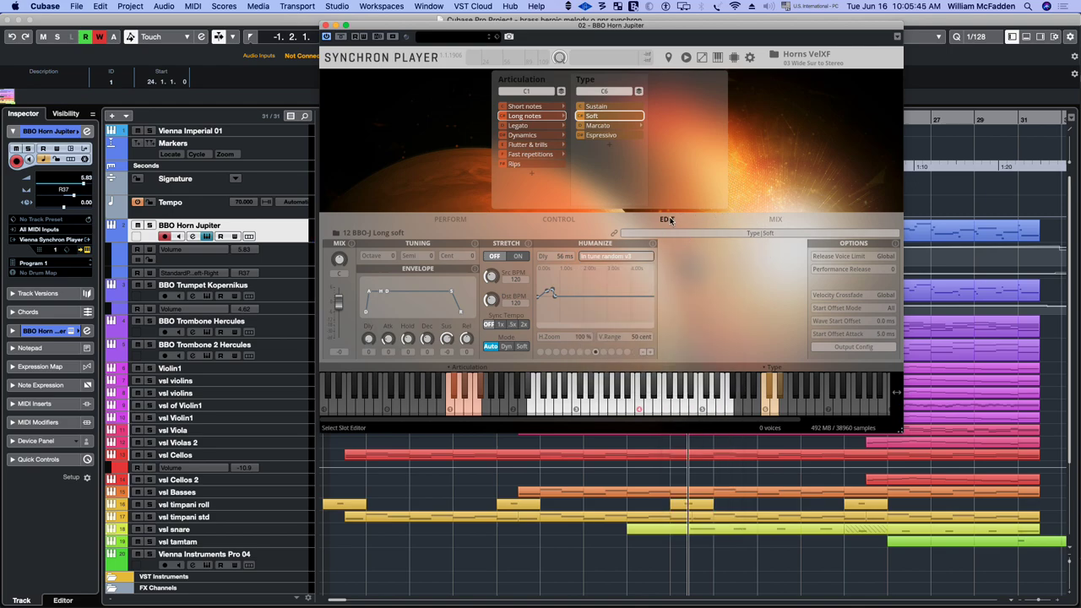
Step: On the Mix page, raise the Close, High, Main-C and Surround microphone volumes
left_click(775, 219)
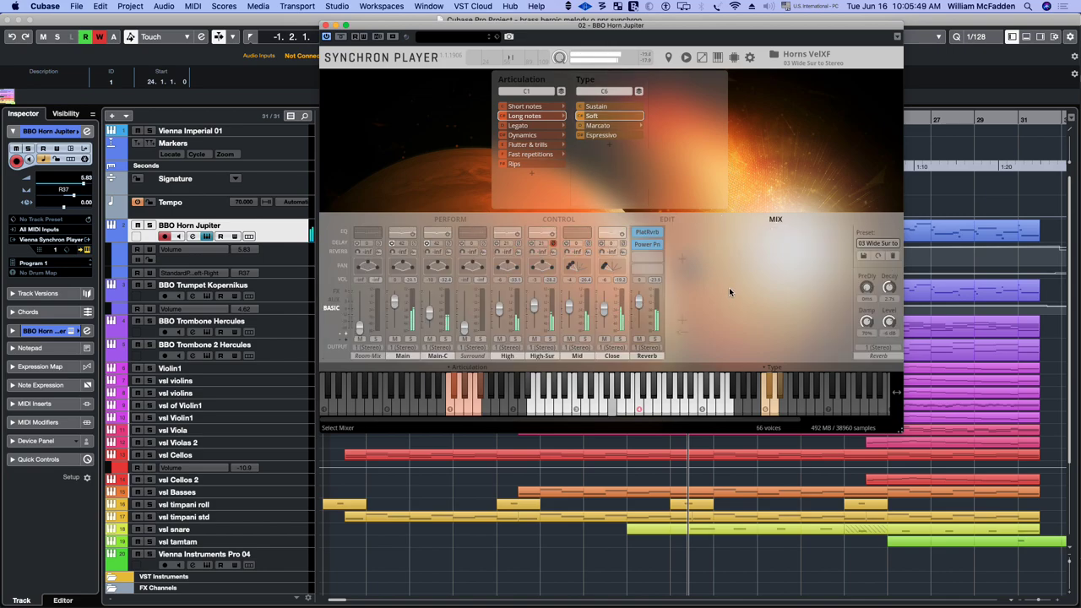
mouse_move(644, 234)
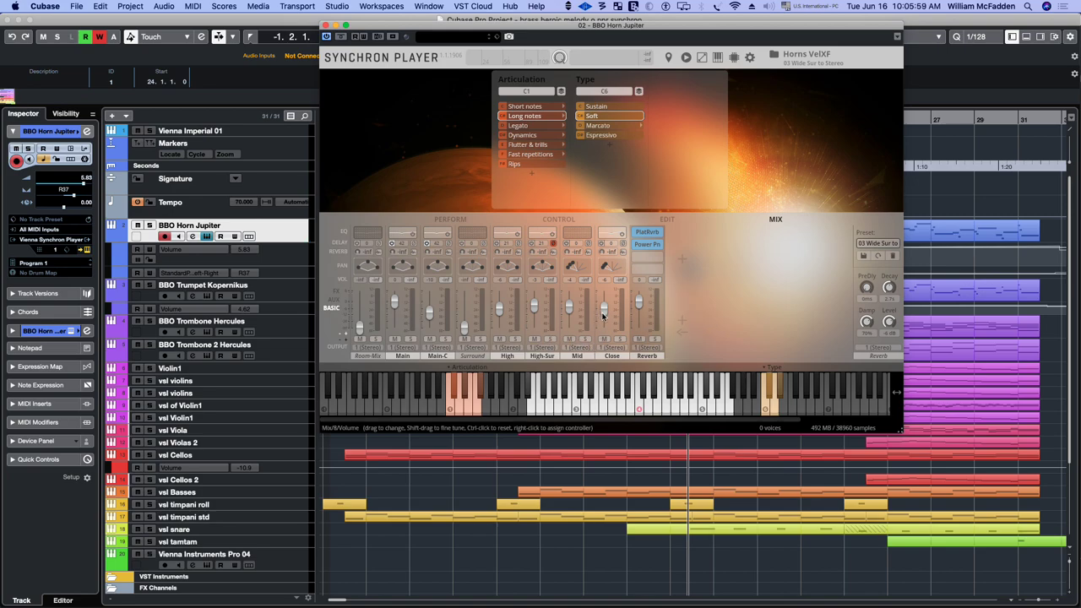
left_click_drag(604, 318, 601, 311)
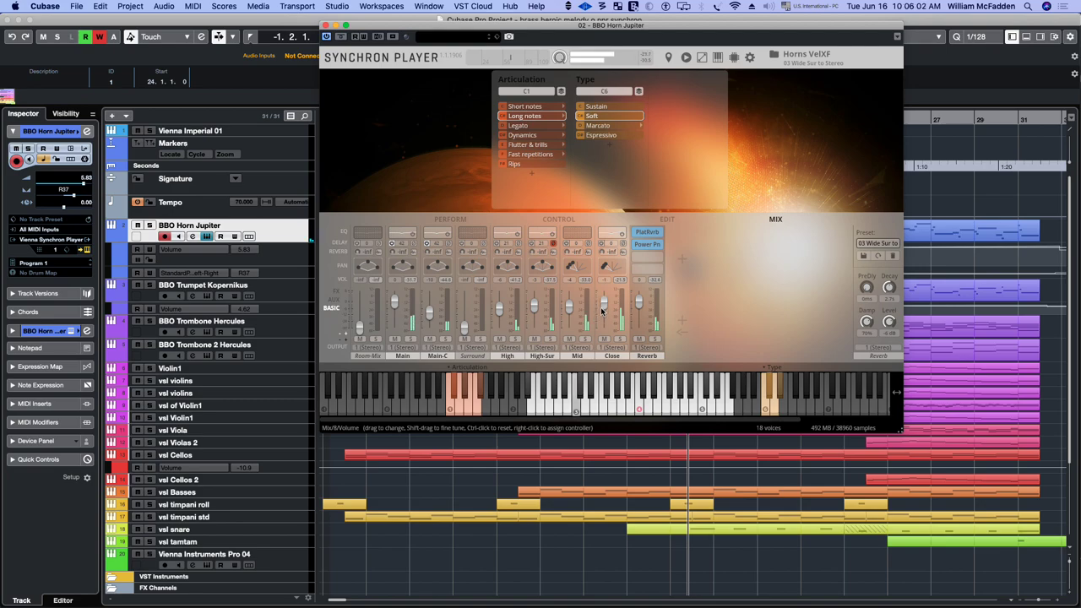
left_click_drag(602, 312, 602, 305)
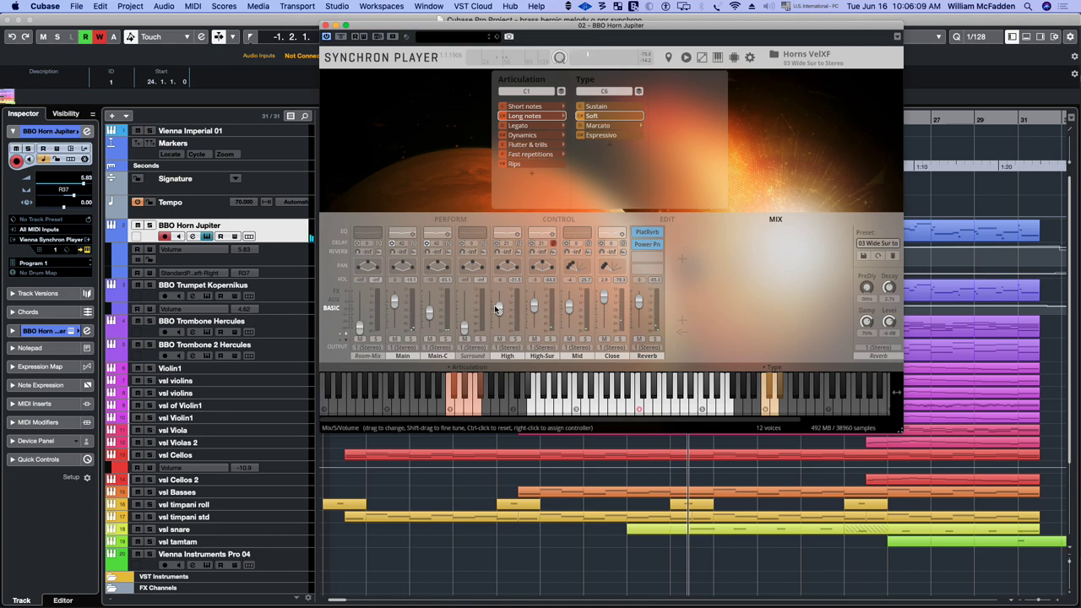
left_click_drag(499, 310, 498, 293)
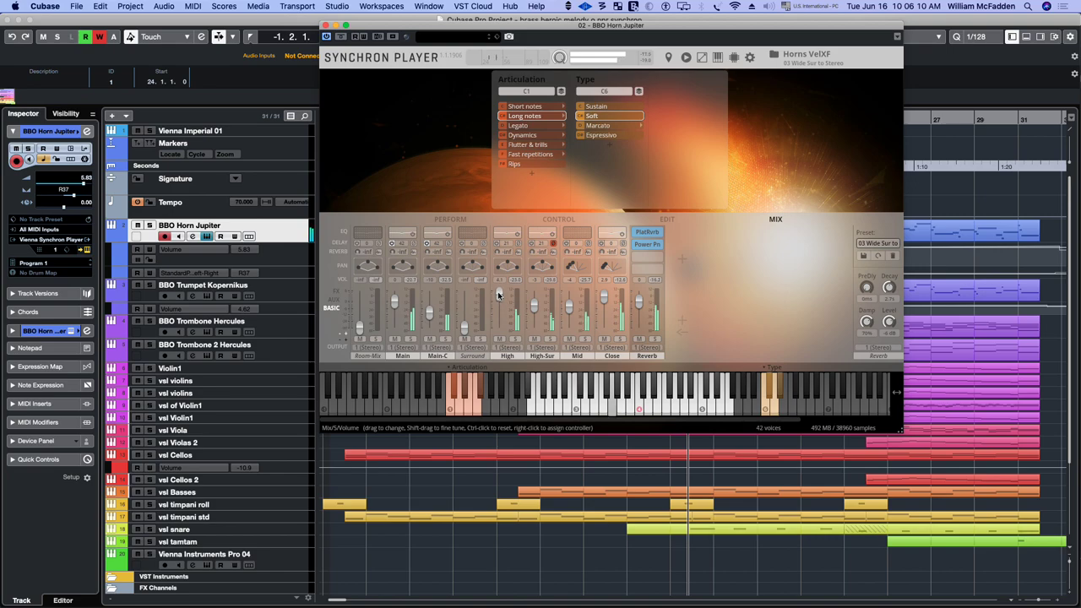
left_click_drag(428, 313, 427, 298)
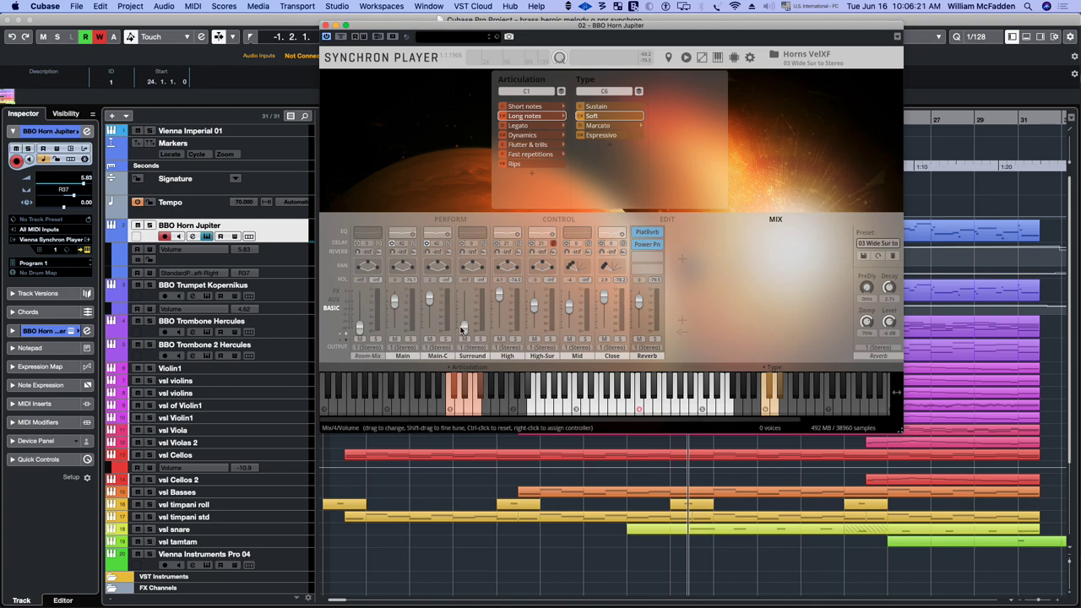
left_click_drag(464, 329, 463, 300)
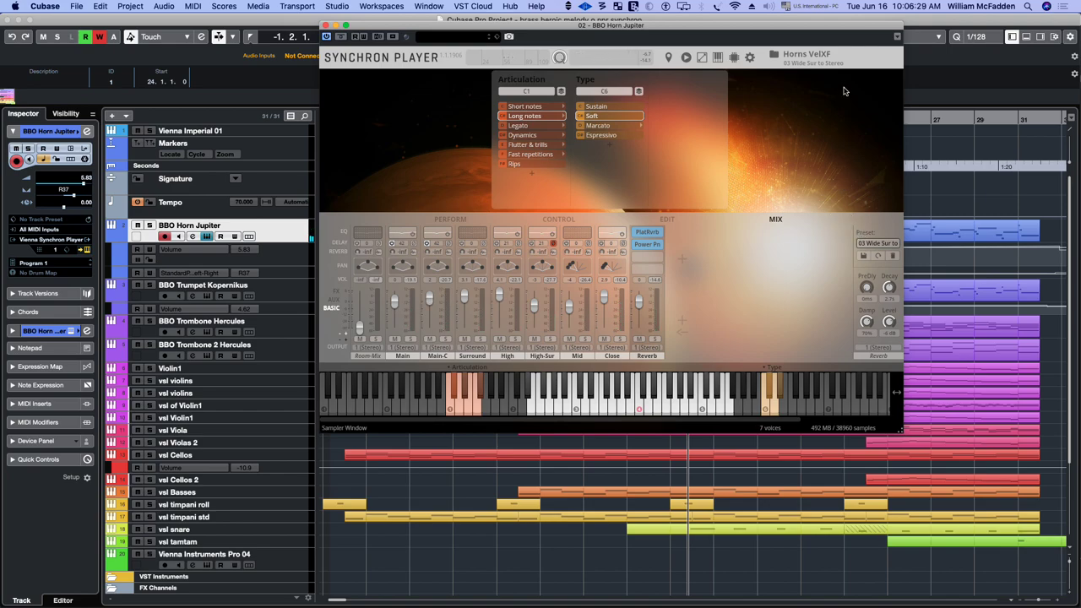
Step: Audition the Soft long notes with the "01 Compressed" and "02 Sparkling" mixer presets from 04 Processed
left_click(805, 53)
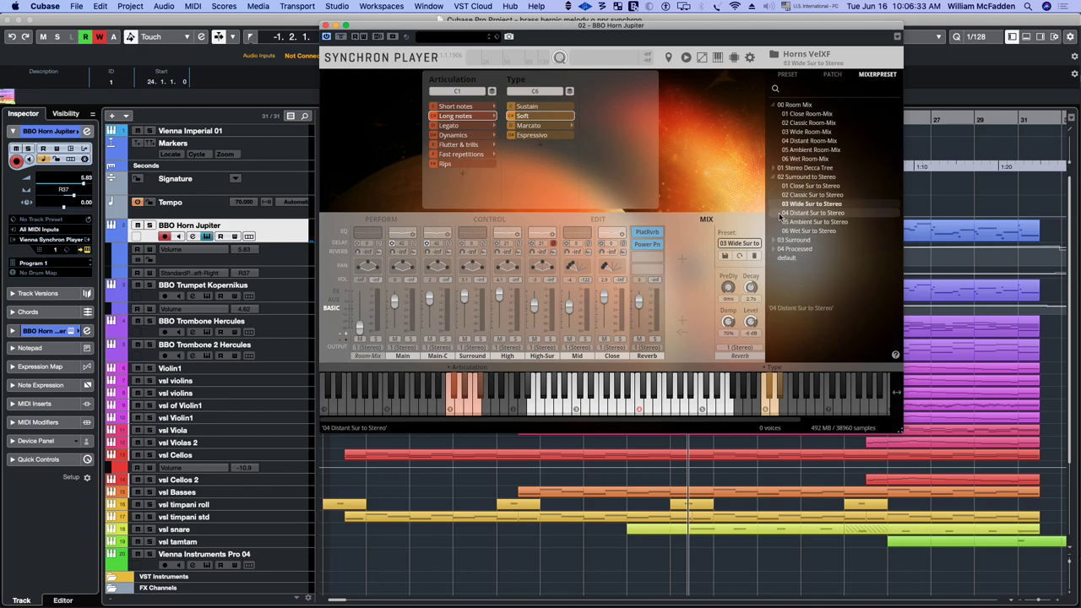
left_click(775, 248)
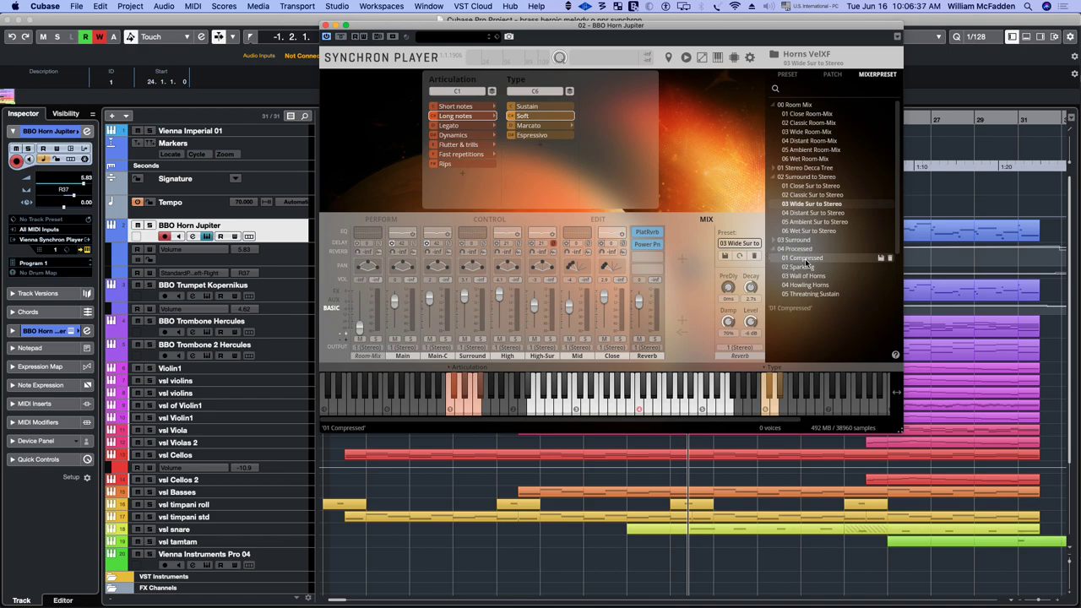
double_click(799, 259)
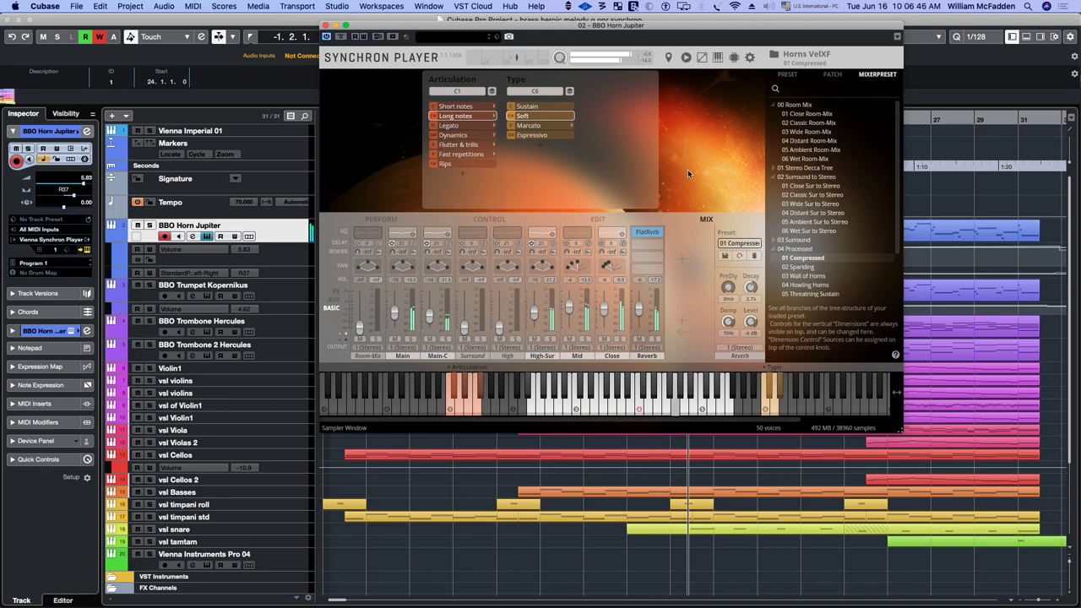
double_click(804, 267)
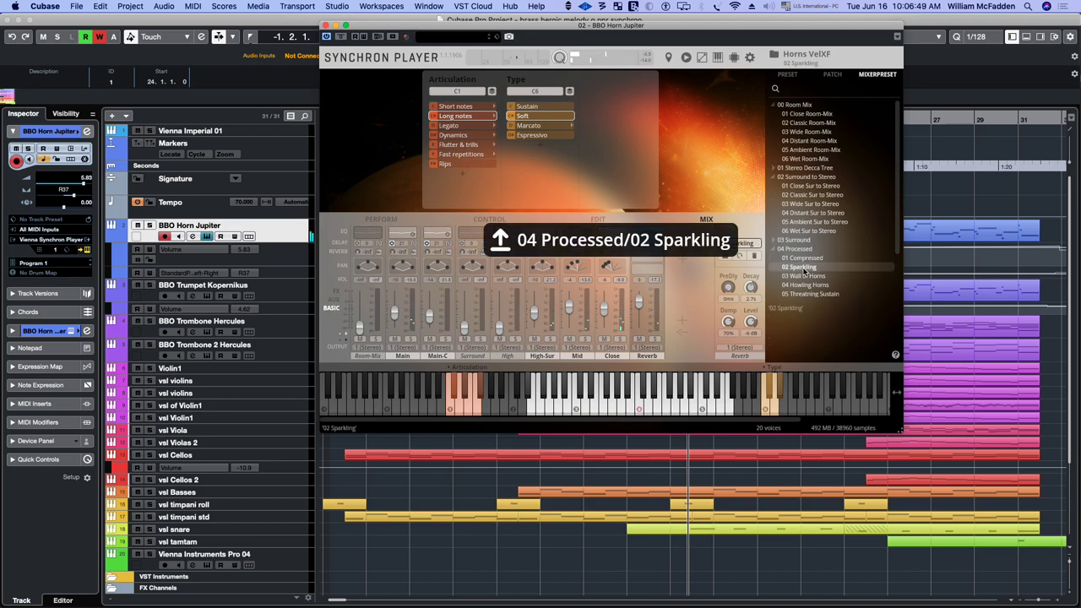
left_click(866, 76)
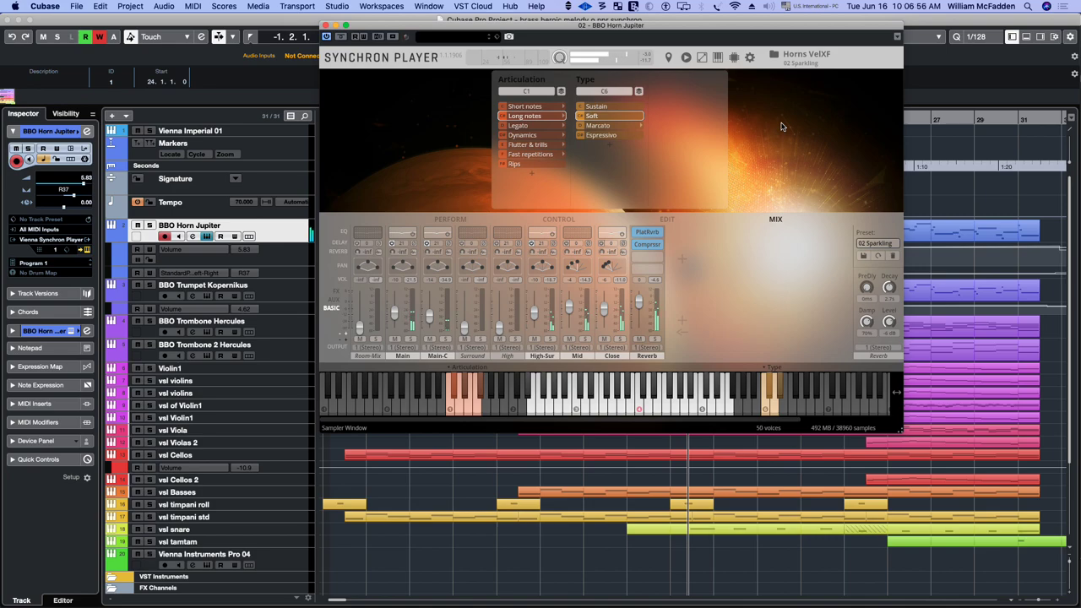
Step: Audition the processed mixer presets "03 Wall of Horns", "04 Howling Horns" and "05 Threatning Sustain"
left_click(798, 55)
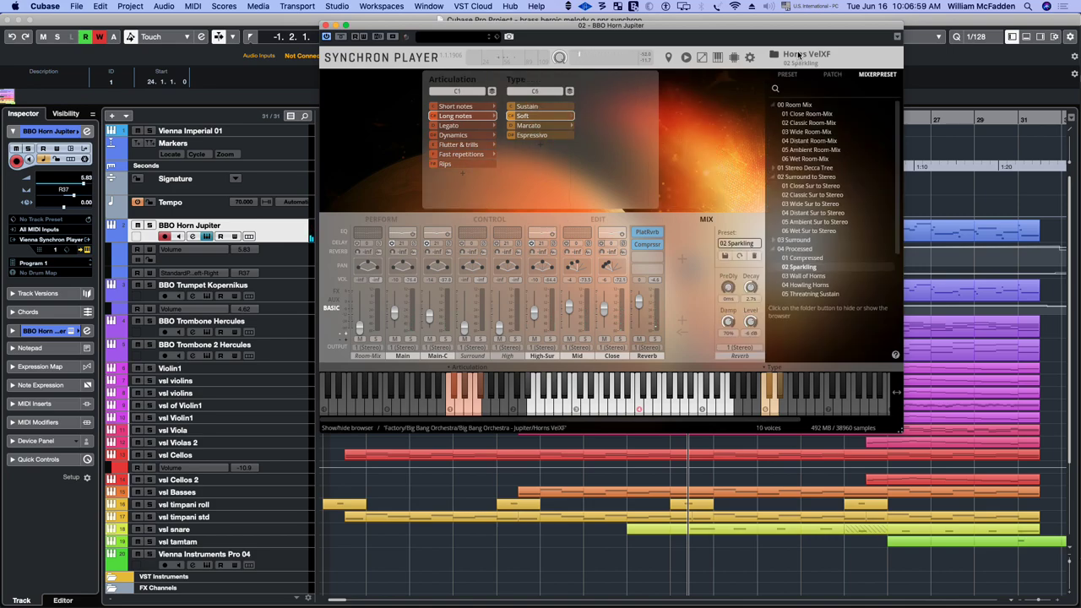
double_click(807, 276)
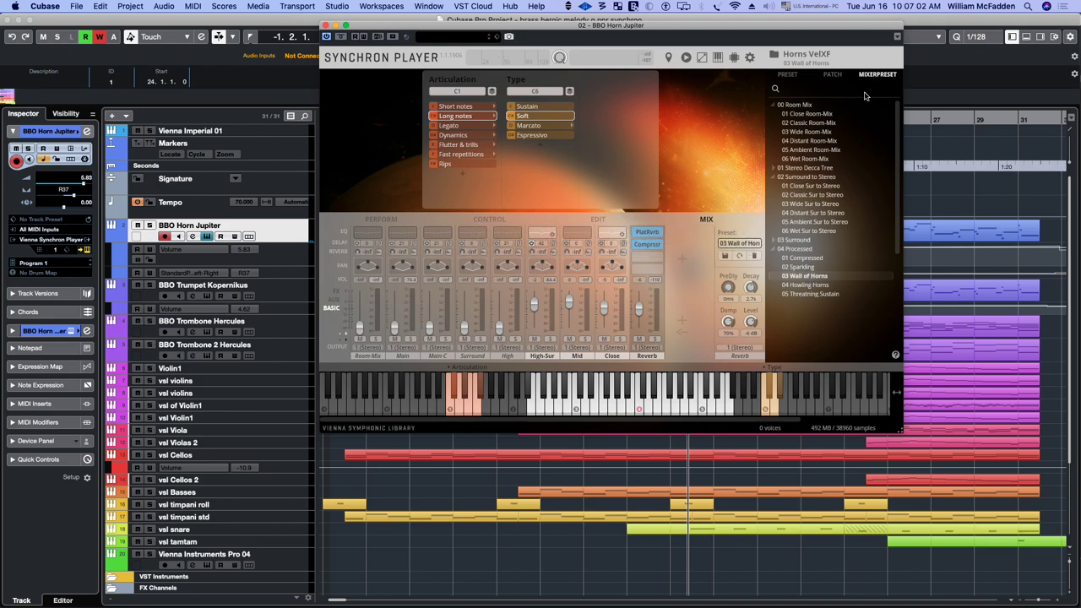
left_click(807, 53)
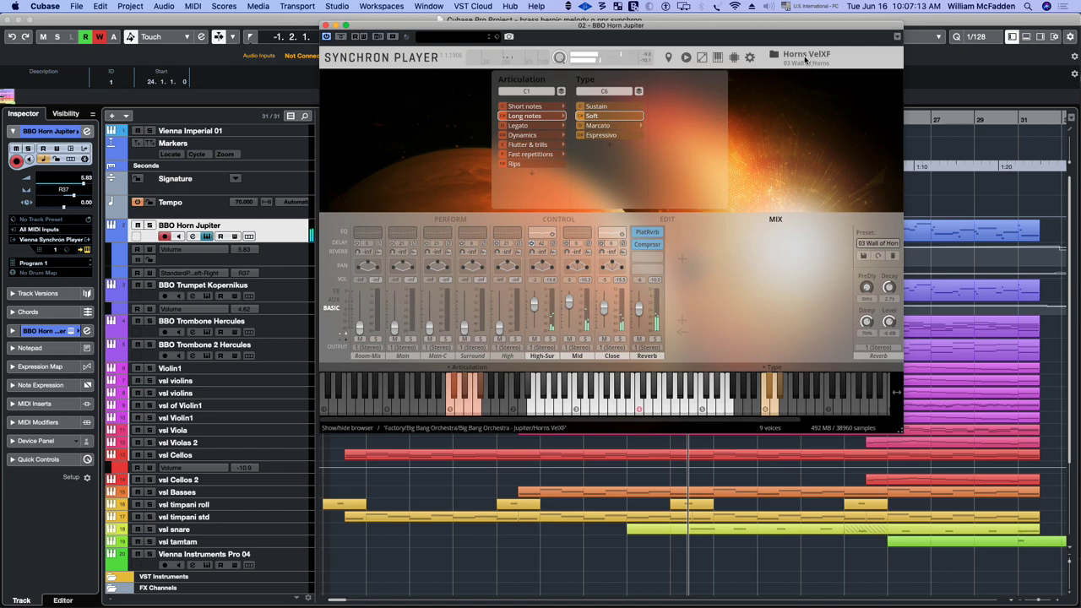
left_click(807, 53)
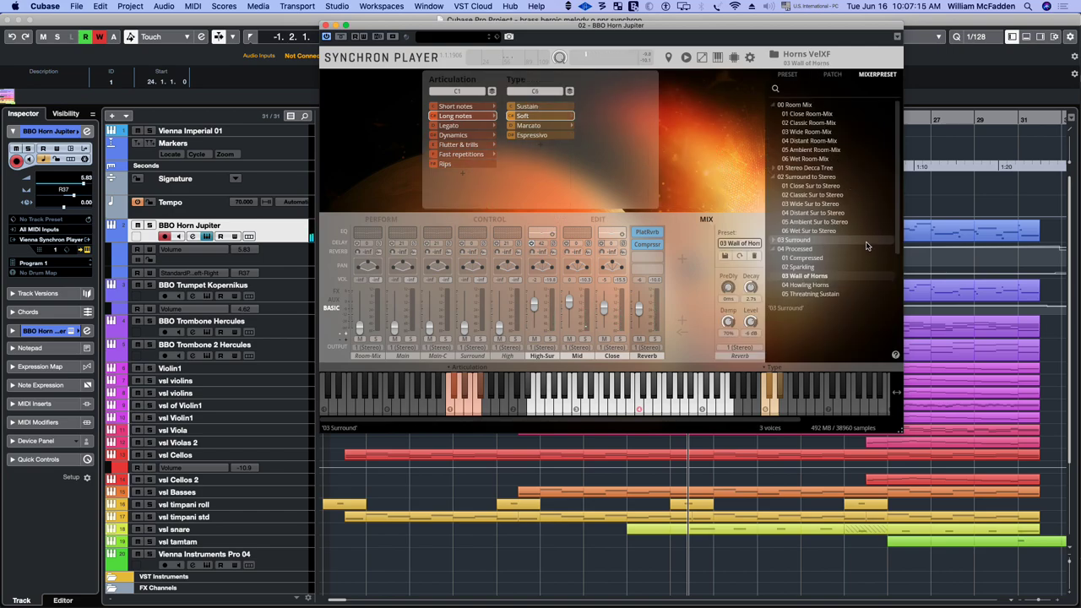
double_click(807, 284)
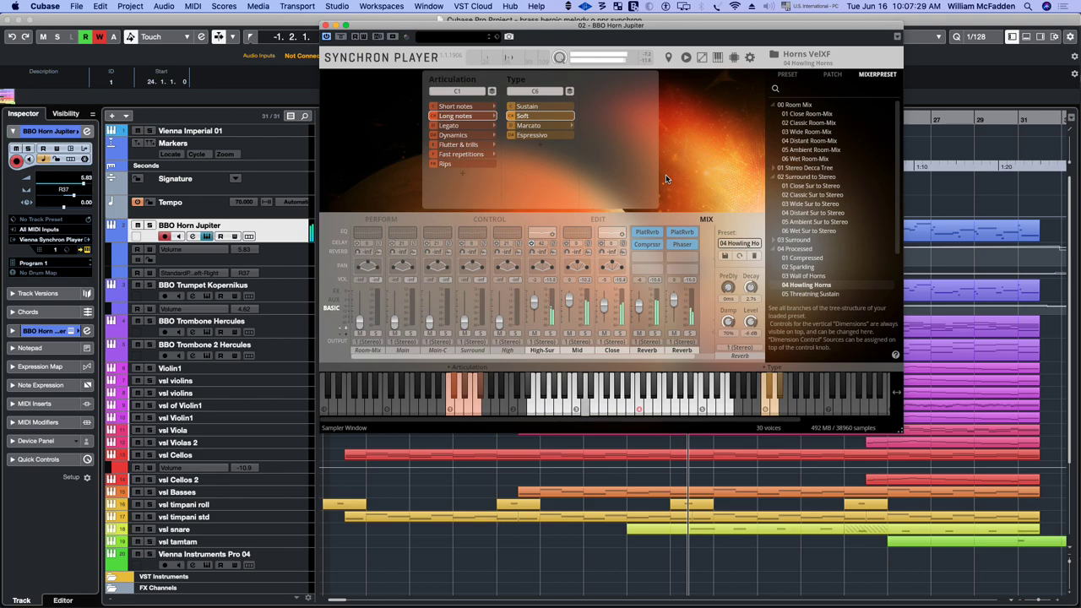
double_click(801, 294)
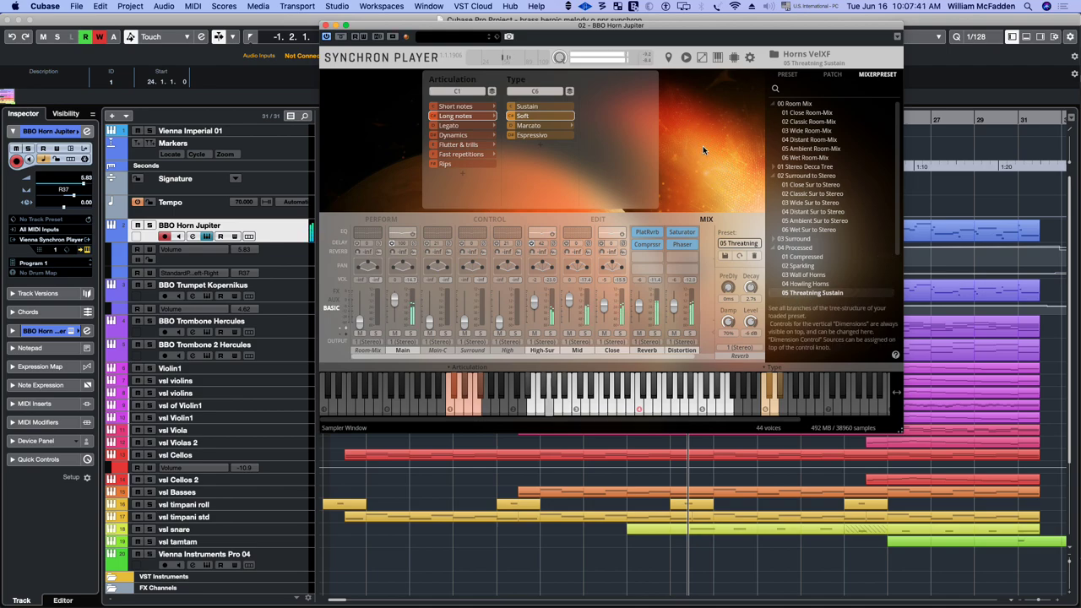
Step: Load and audition the processed mixer presets "06 Threatning Echoes" and "07 Distorted Delays"
scroll(899, 200, "down", 3)
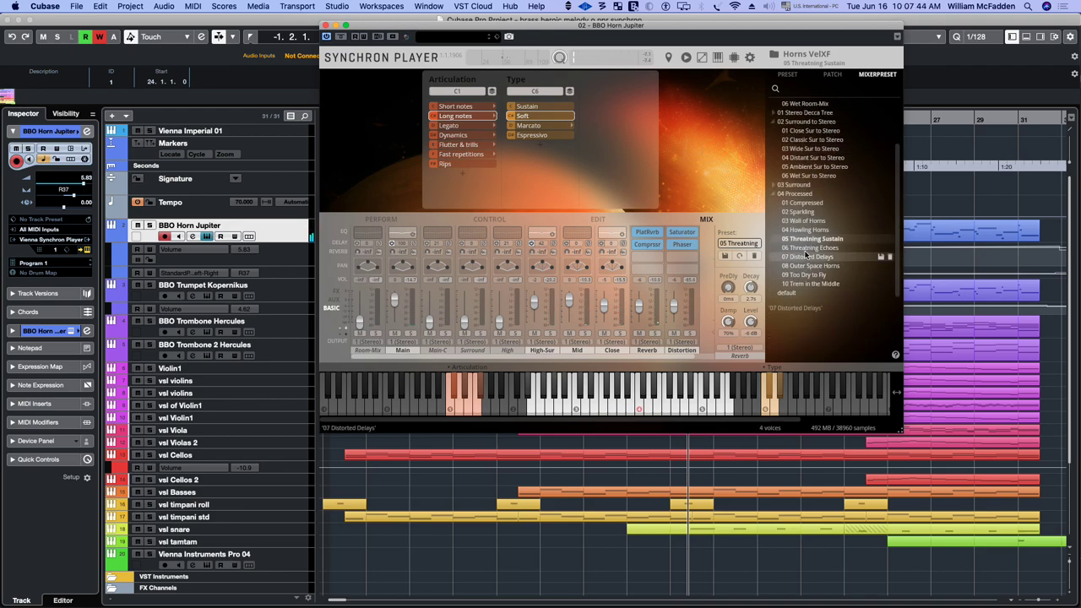
double_click(805, 250)
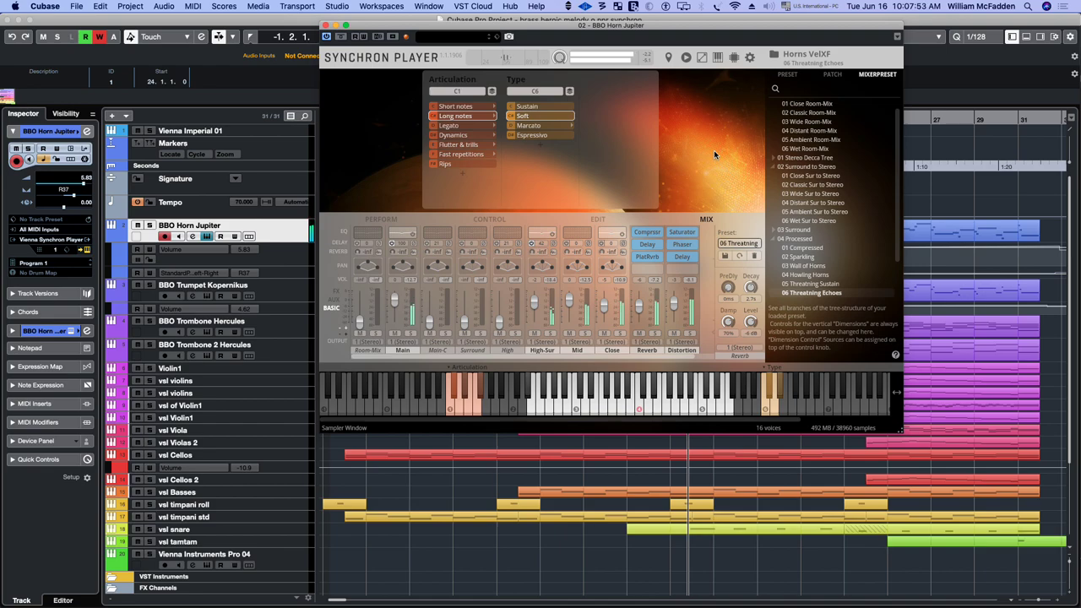
scroll(849, 262, "down", 3)
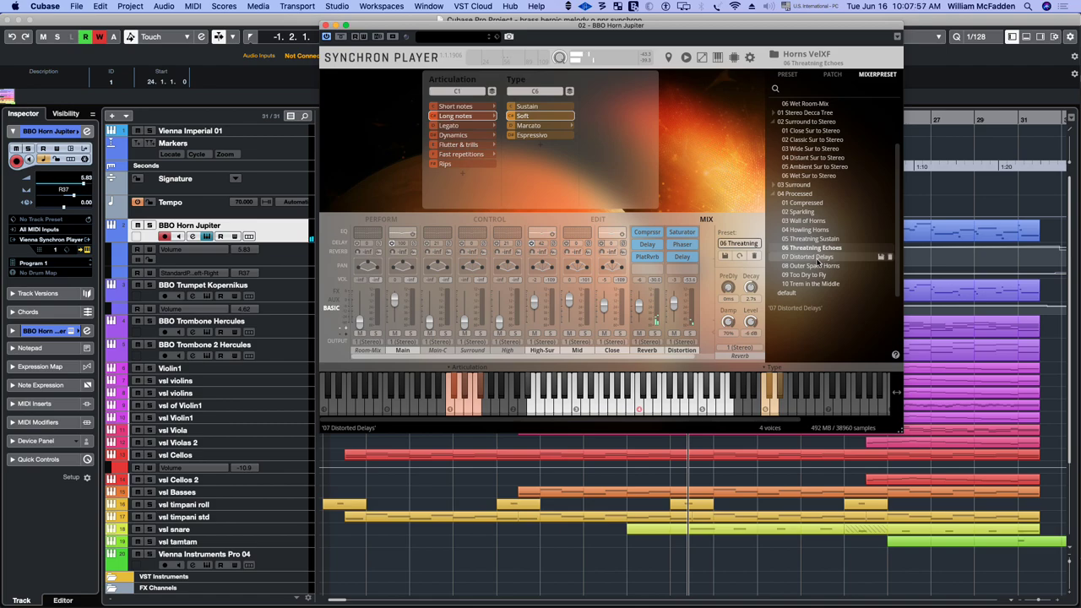
left_click(814, 257)
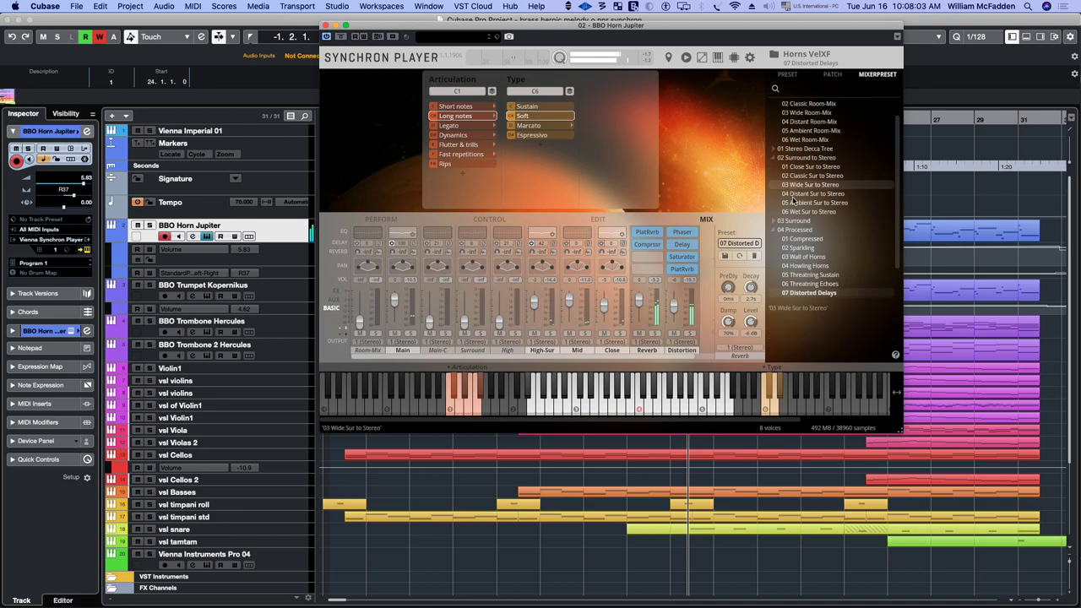
scroll(832, 253, "down", 2)
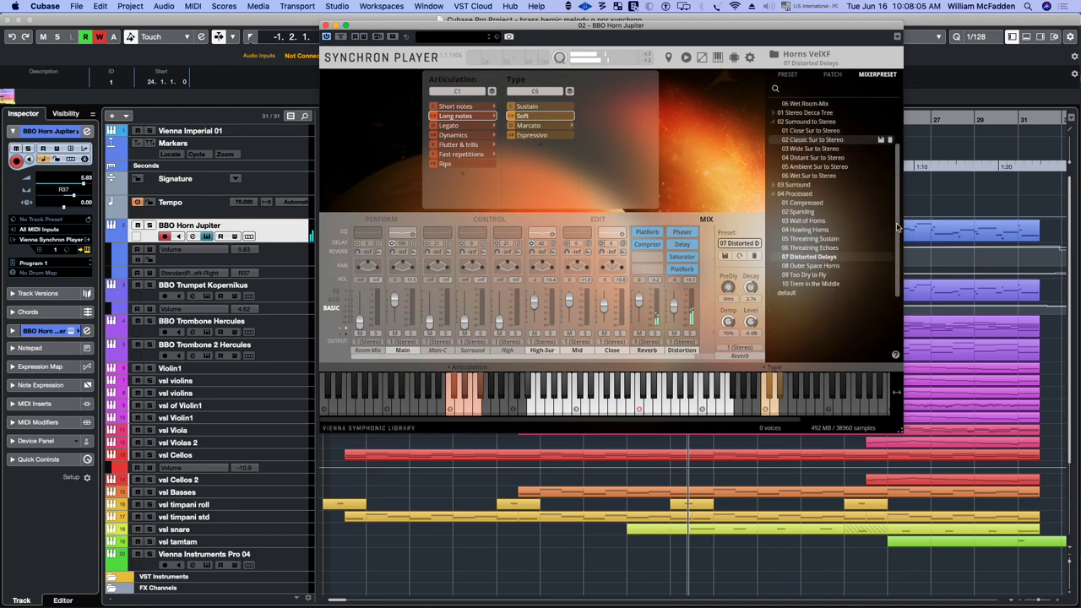
Step: Load and audition the processed mixer presets "08 Outer Space Horns" and "09 Too Dry to Fly"
double_click(803, 264)
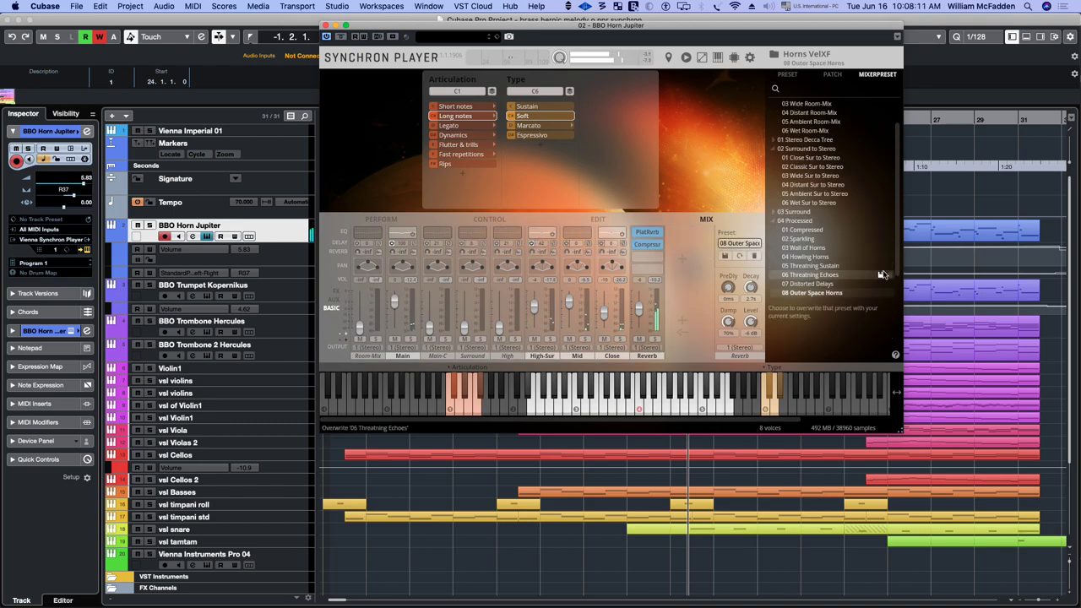
scroll(879, 258, "down", 3)
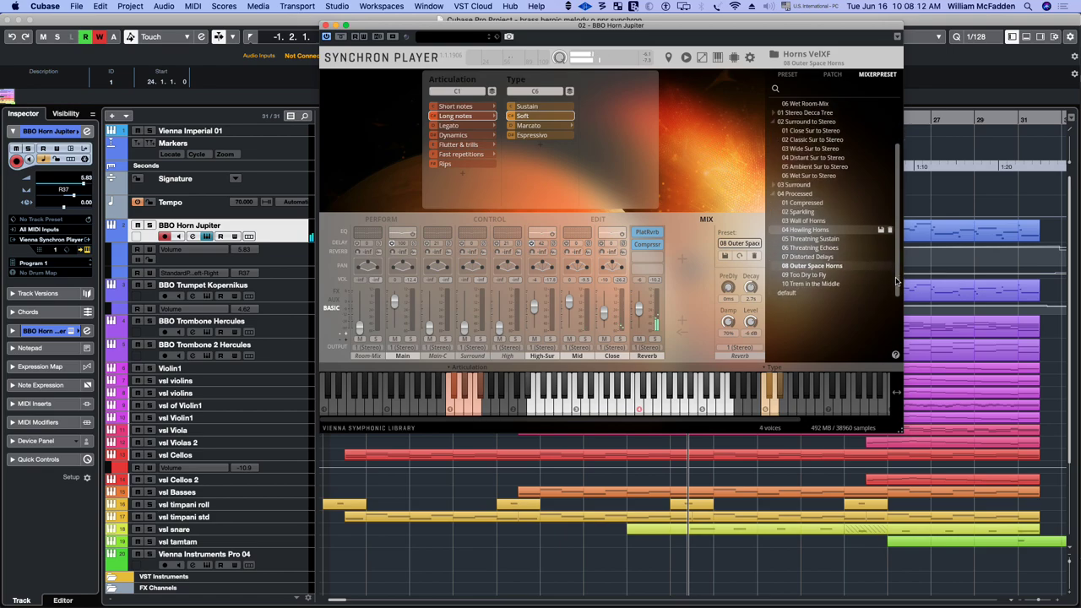
left_click(811, 277)
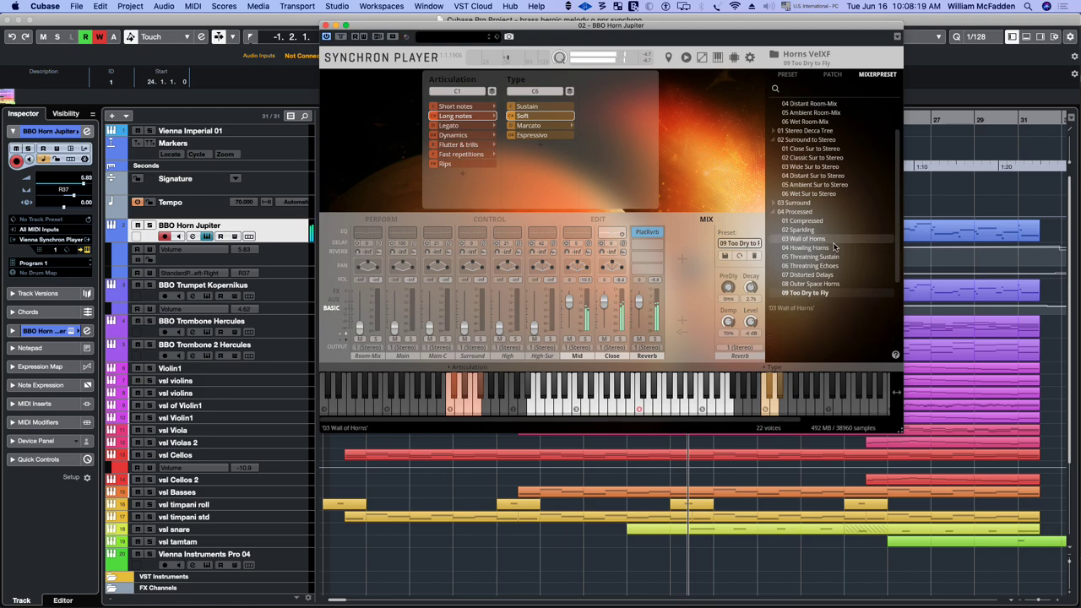
Step: Load the mixer preset "10 Trem in the Middle" and audition it with the Sustain type of the Long notes
scroll(898, 283, "down", 2)
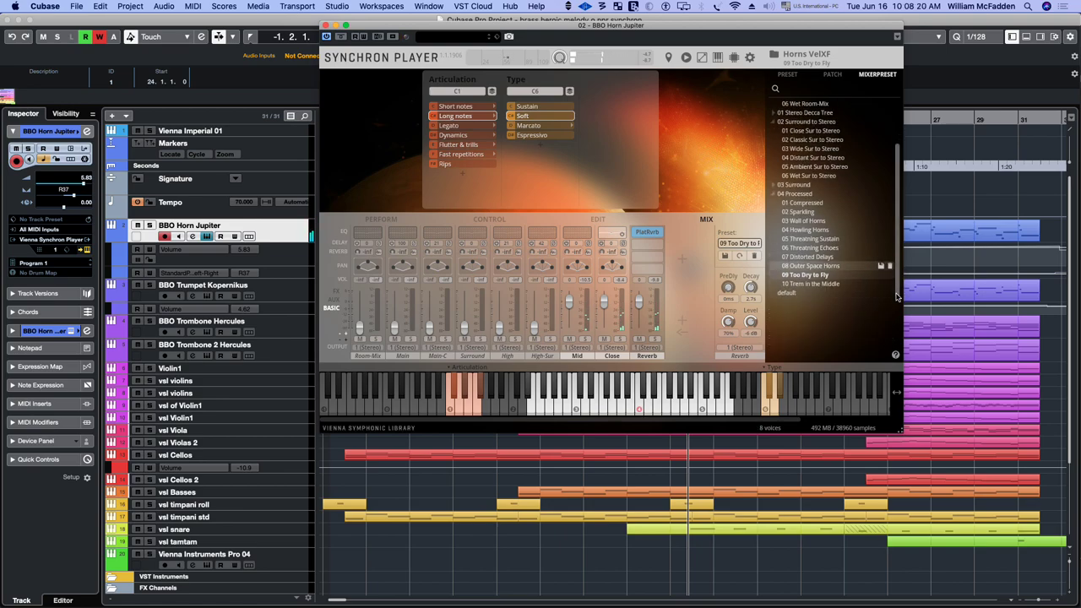
left_click(813, 285)
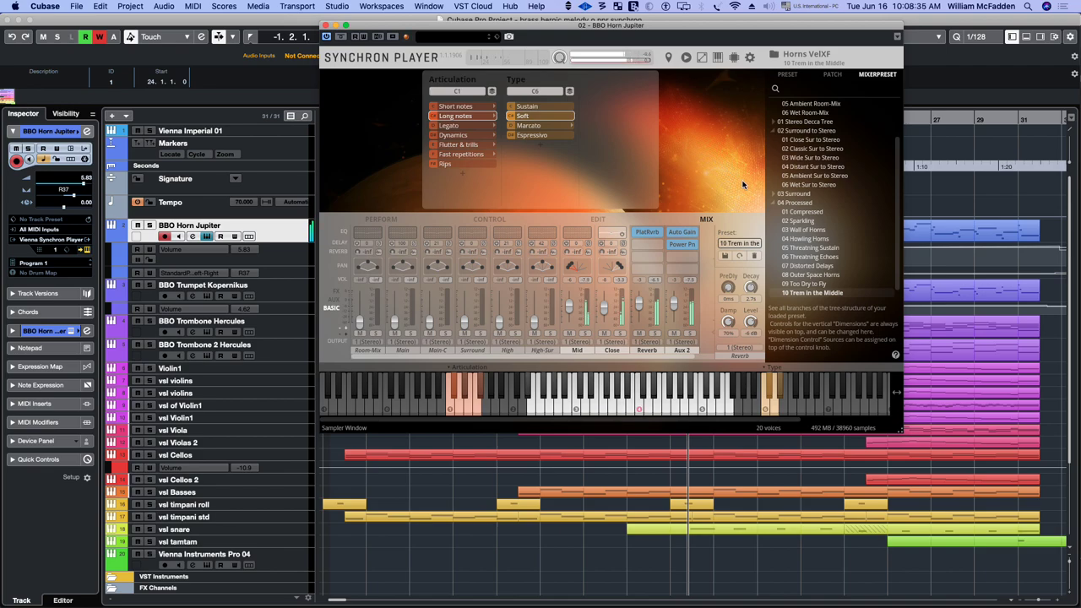
double_click(531, 106)
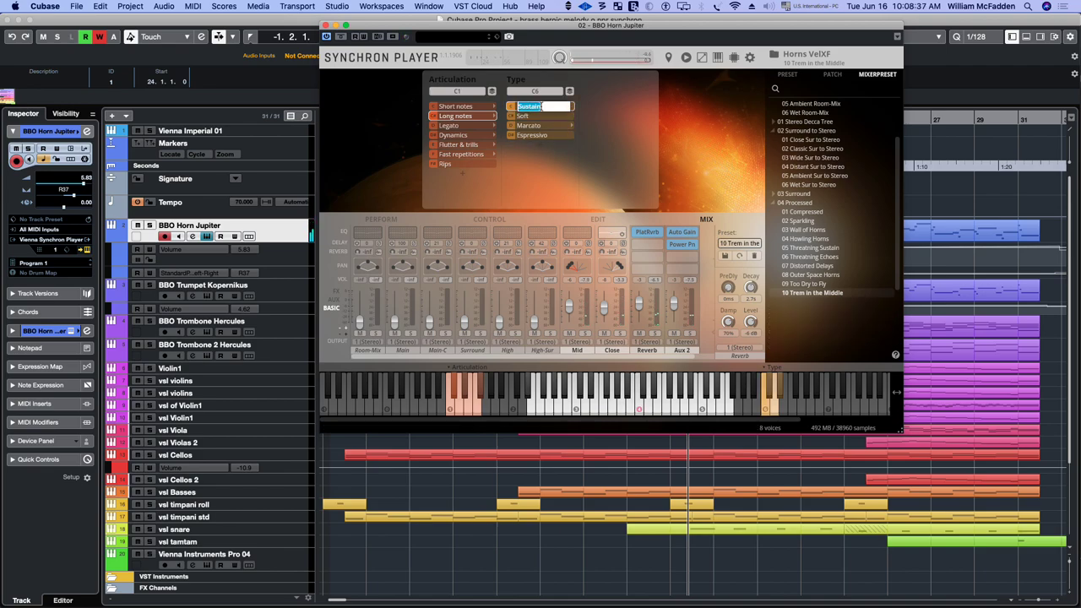
left_click(617, 128)
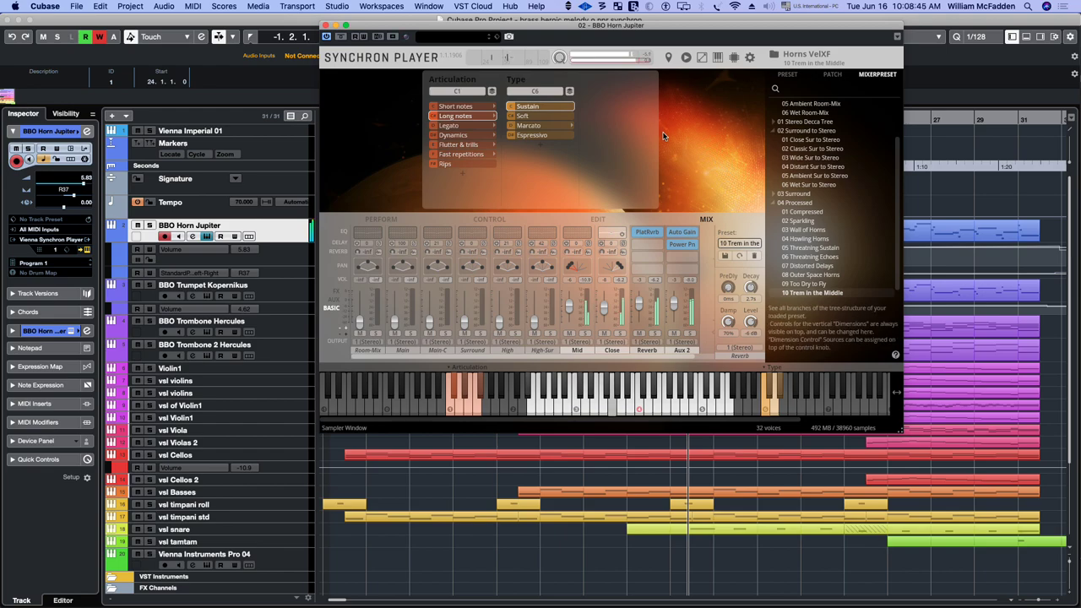
Step: Audition the Triangle shape in the Auto Gain effect on the Aux 2 channel and set the shape back to Sine
left_click(684, 231)
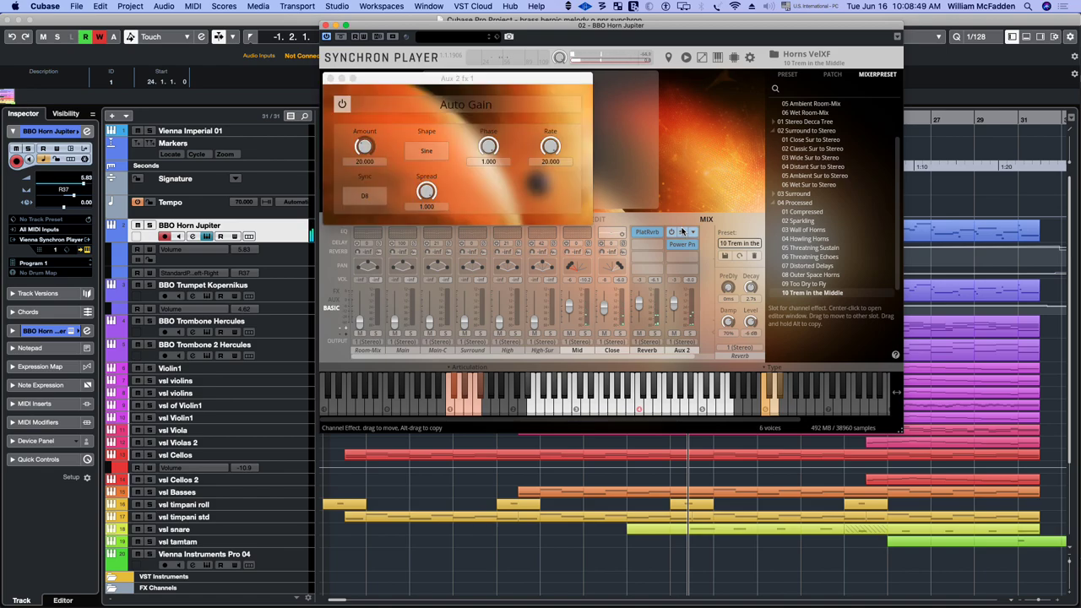
left_click(438, 152)
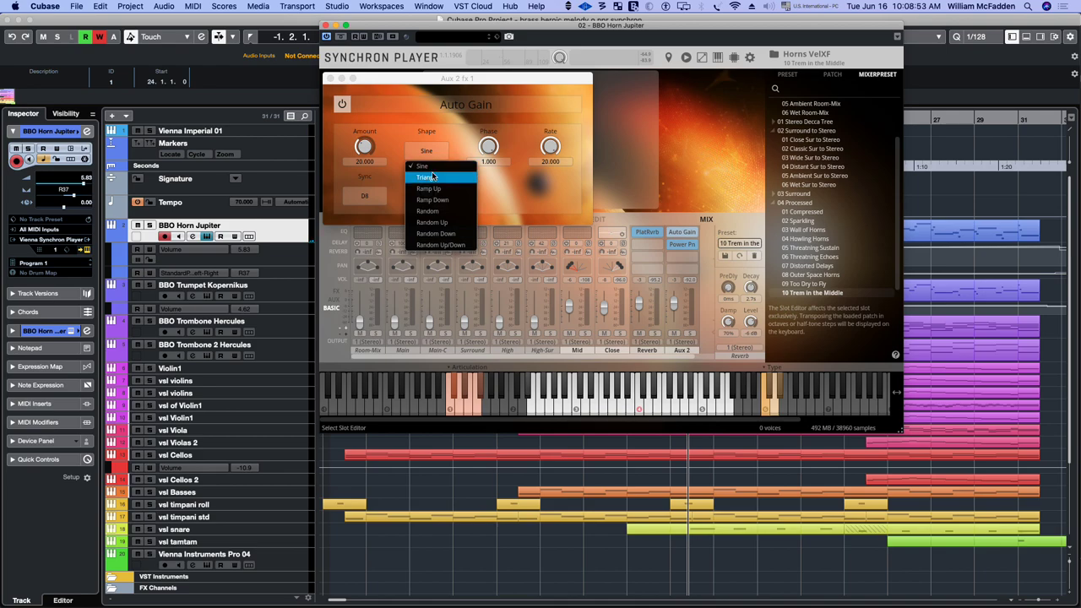
left_click(432, 176)
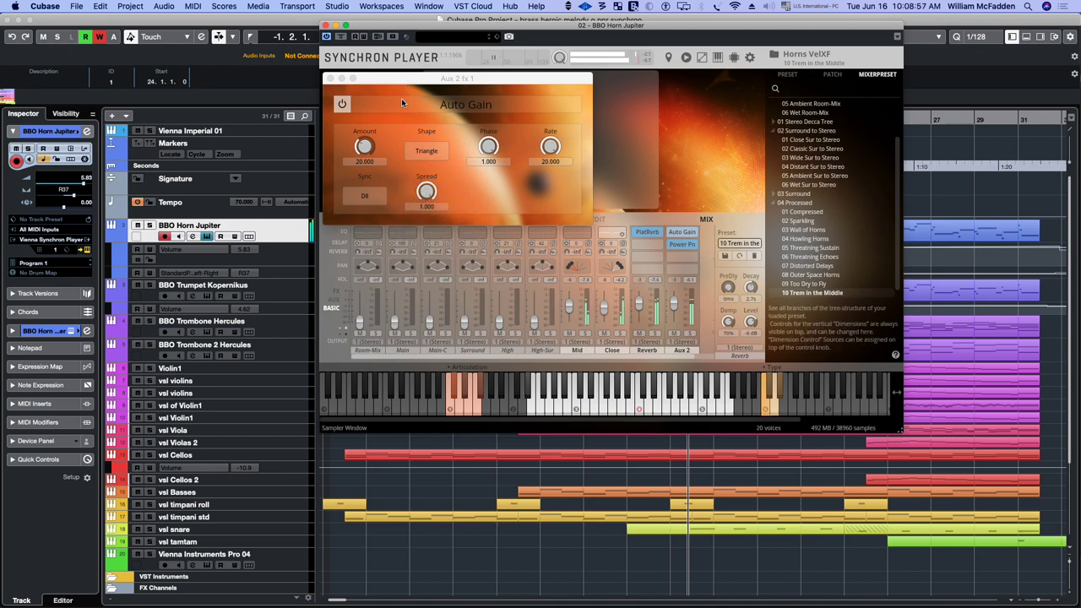
left_click(427, 152)
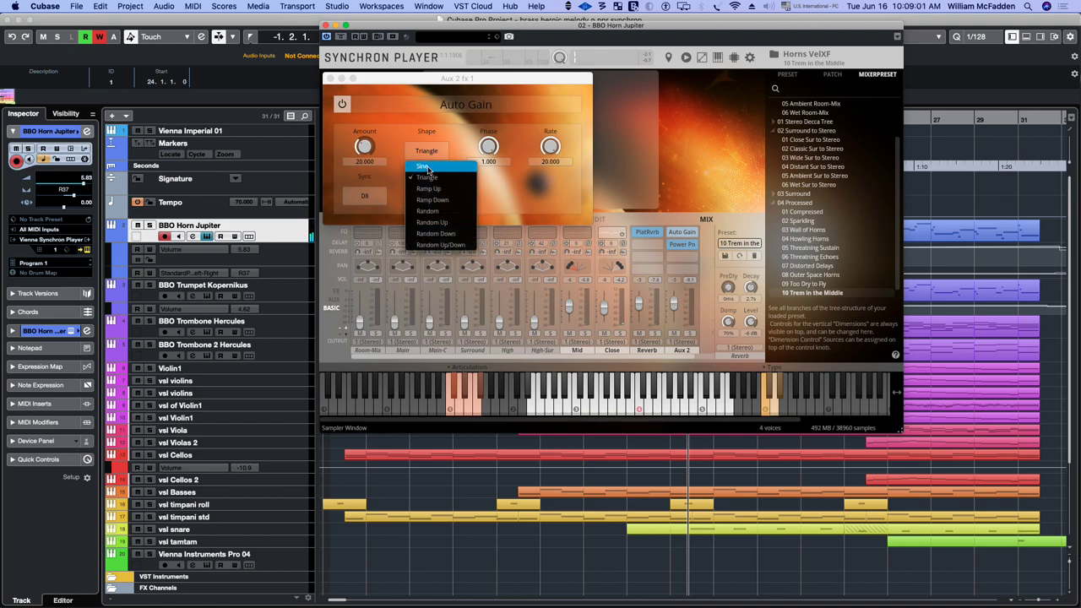
left_click(427, 167)
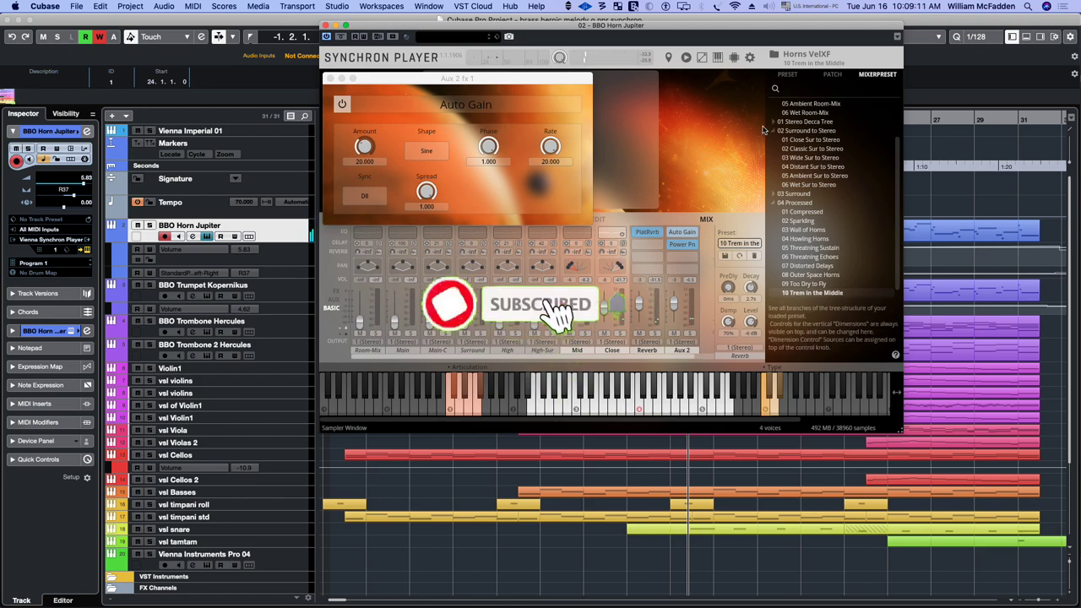
Step: Close the mixer preset browser and the Aux 2 Auto Gain effect window
left_click(815, 54)
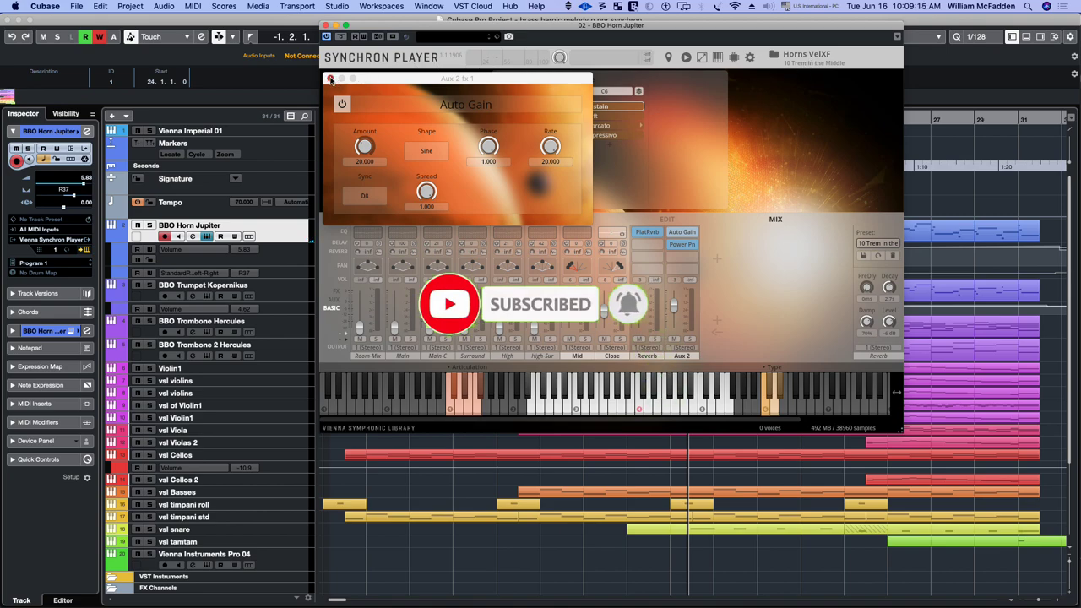
left_click(331, 79)
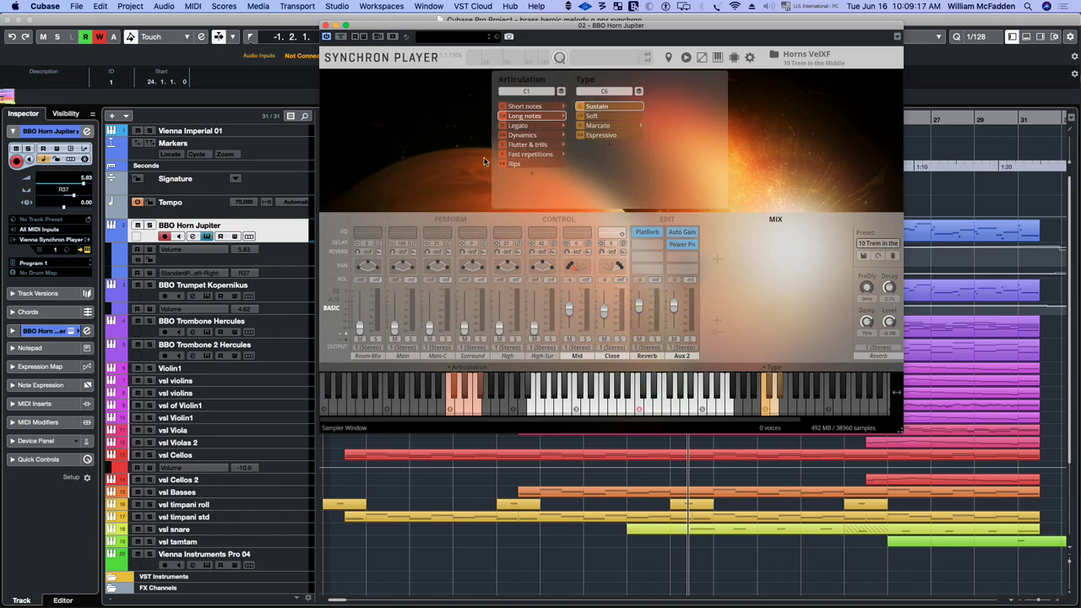